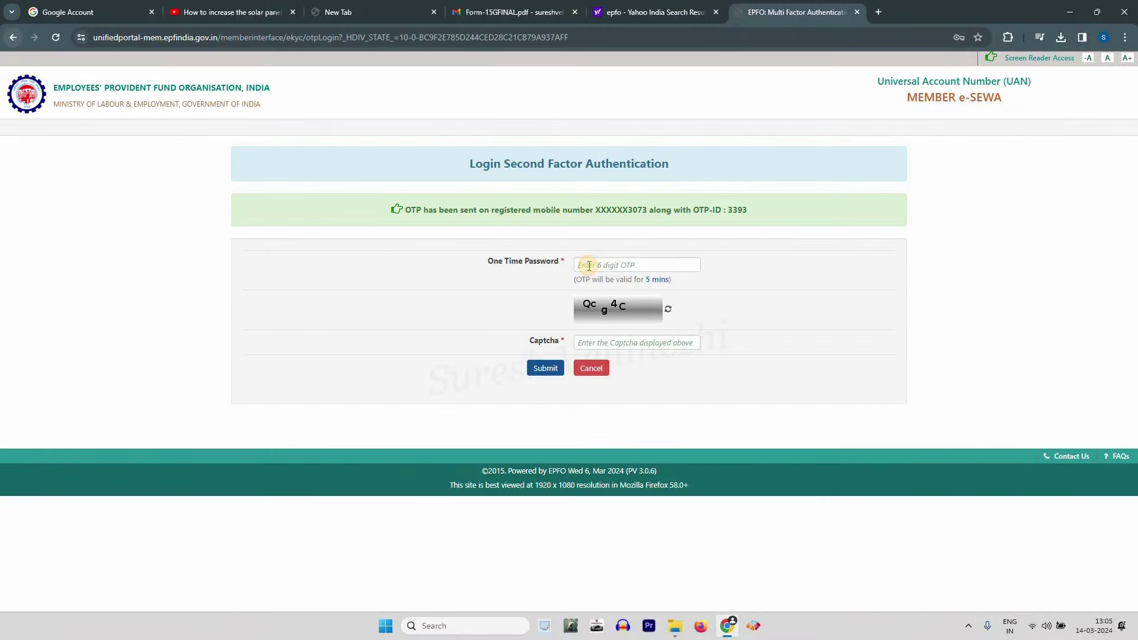
Complete the second-factor login with the one-time password and captcha, and clear the incomplete e-Nomination alert.
left_click(589, 266)
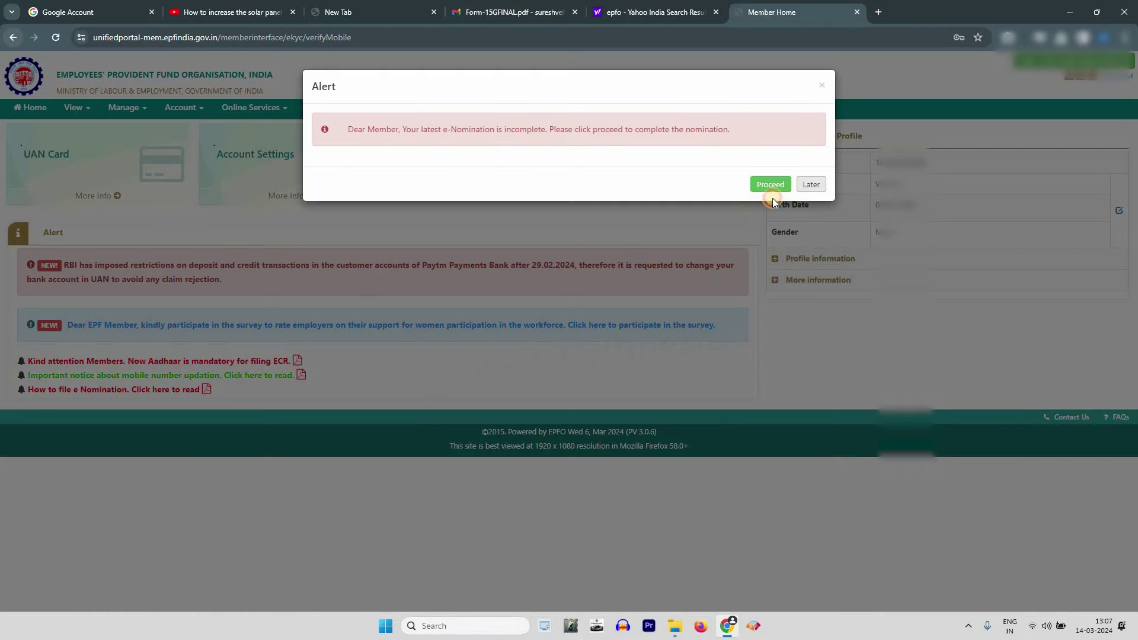
left_click(771, 184)
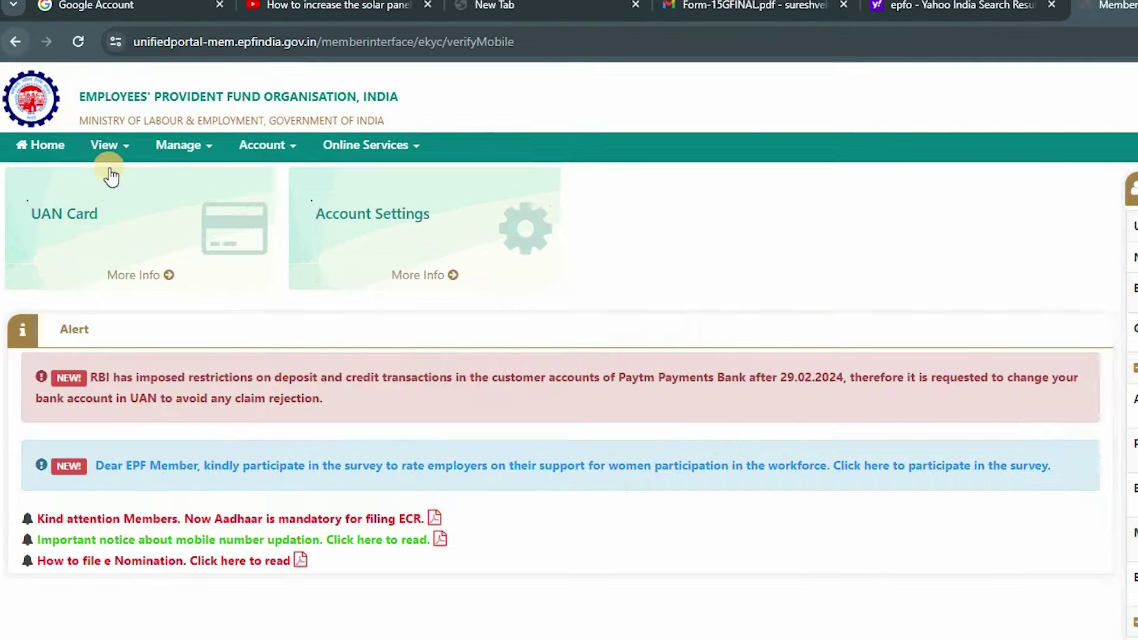
Open the member's service history to view the establishments and their joining and exit dates.
left_click(111, 154)
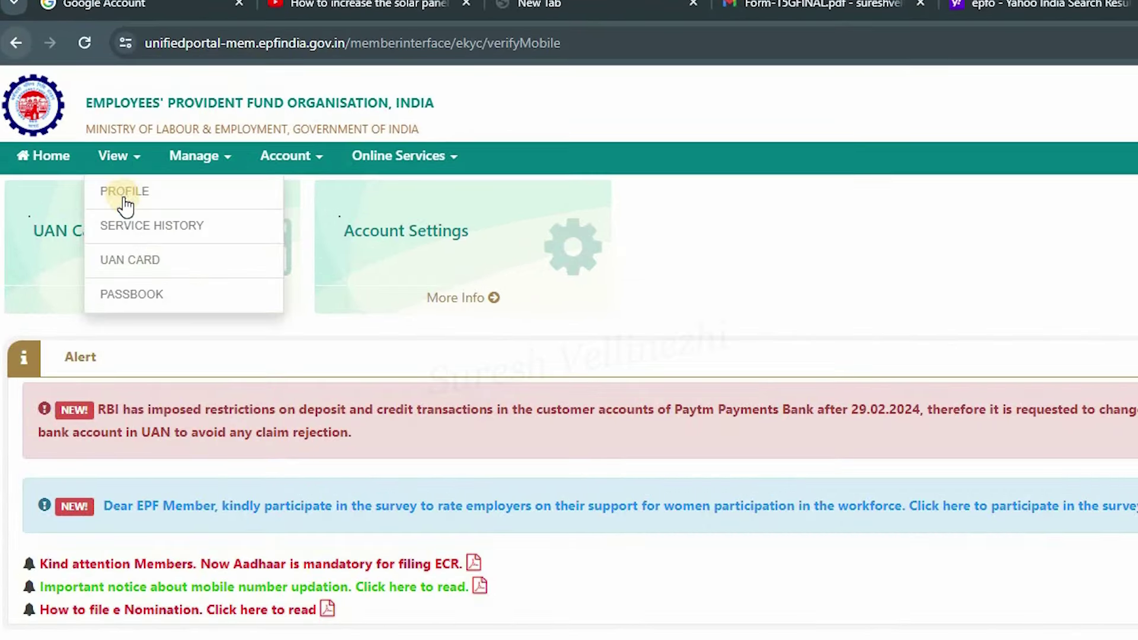
left_click(158, 229)
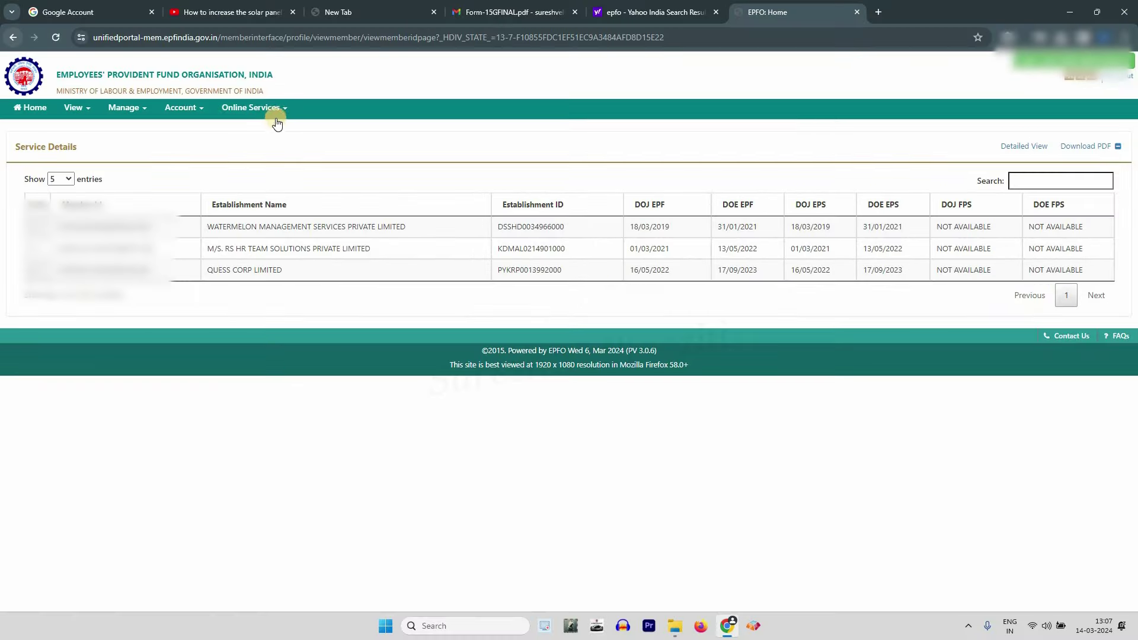
Open the member passbook site and sign in with the UAN, account password and captcha.
left_click(77, 110)
left_click(105, 193)
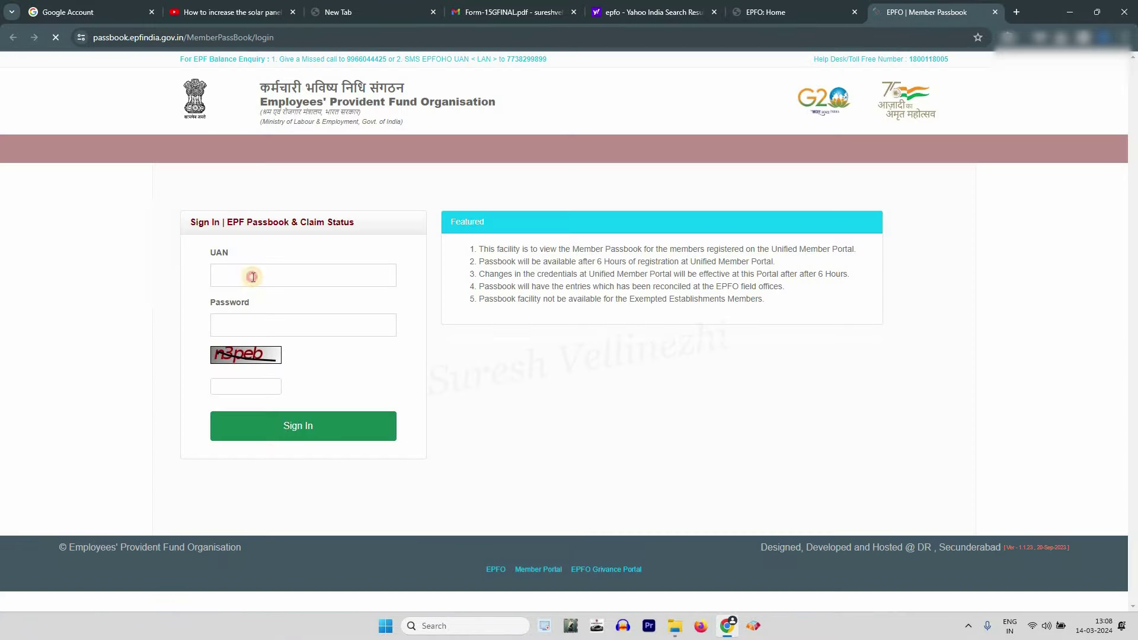
left_click(251, 275)
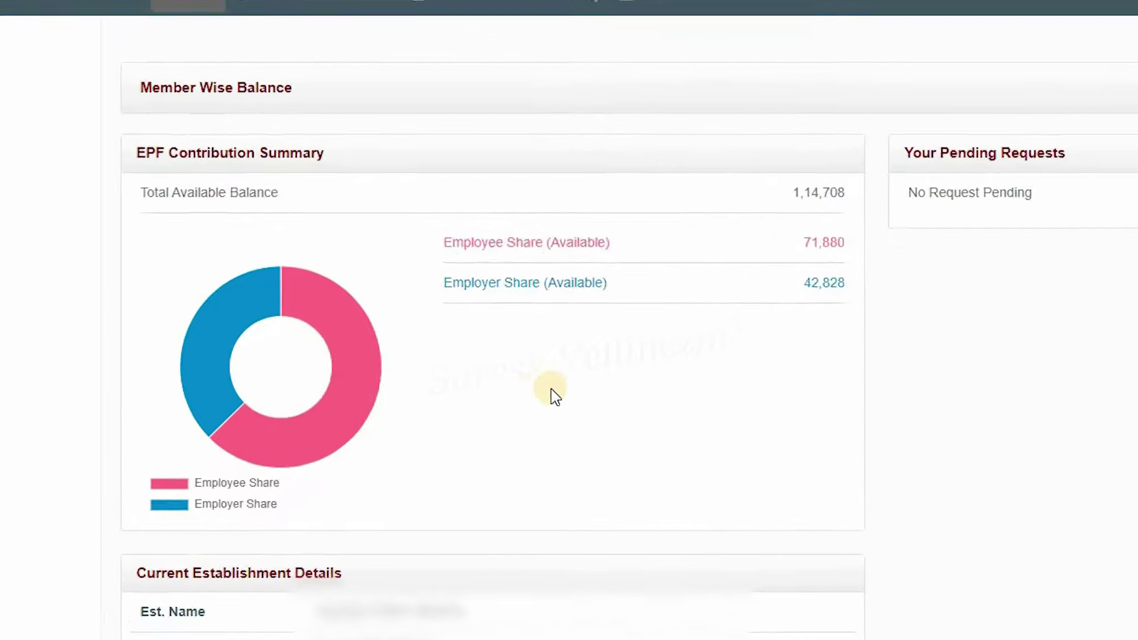
Review the EPF contribution summary, and open the past service history to check each employer's joining and exit dates.
scroll(807, 165, "down", 2)
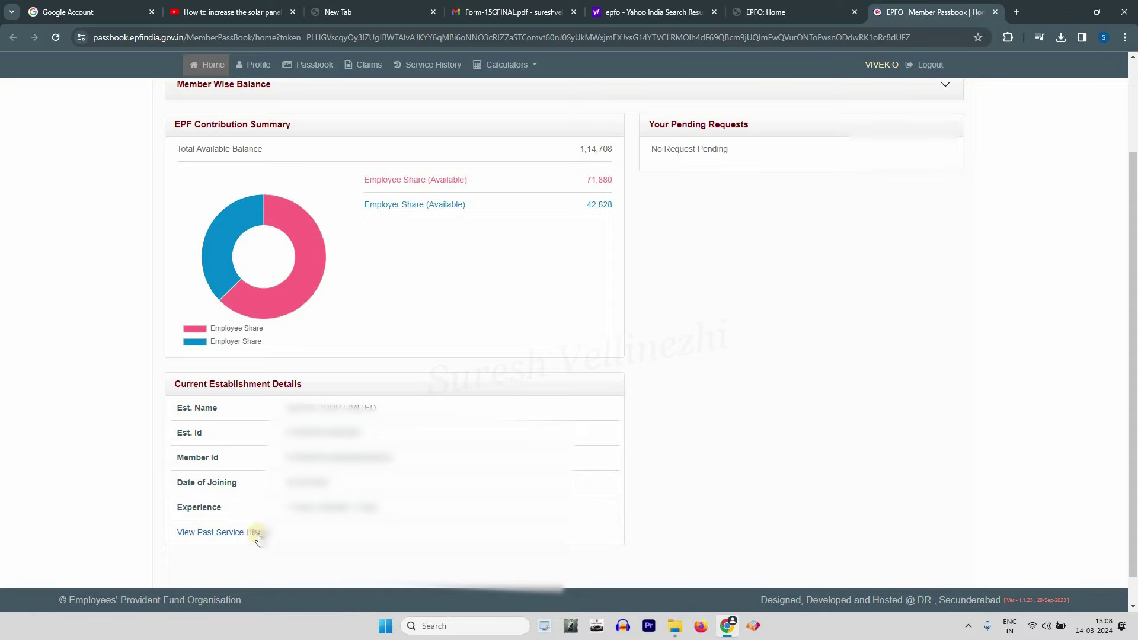
left_click(267, 532)
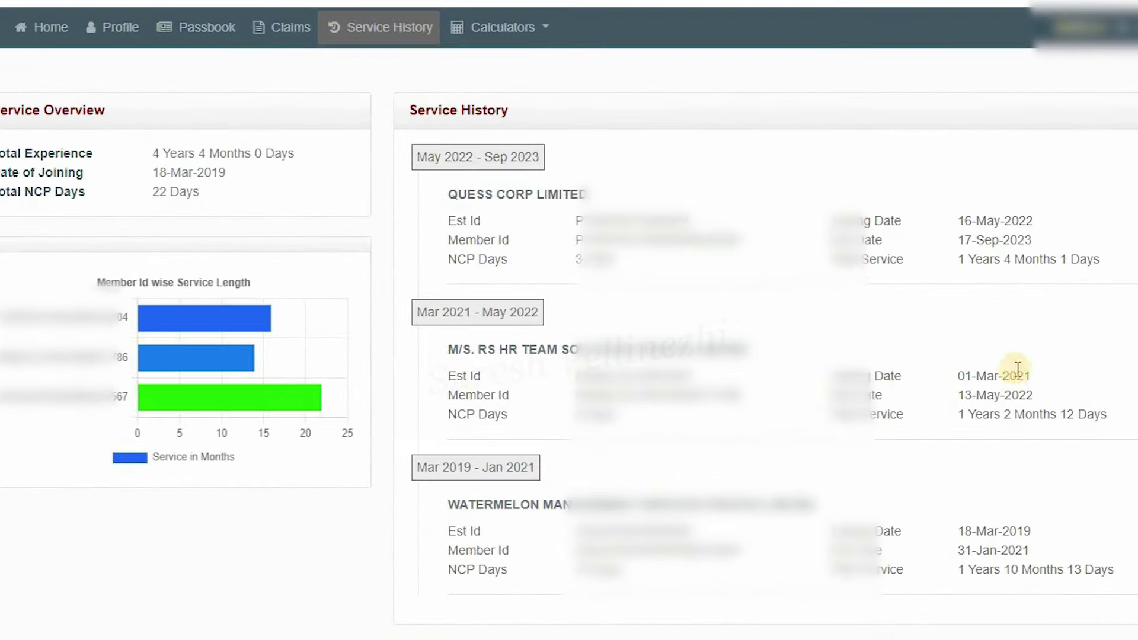
left_click_drag(1027, 396, 1034, 395)
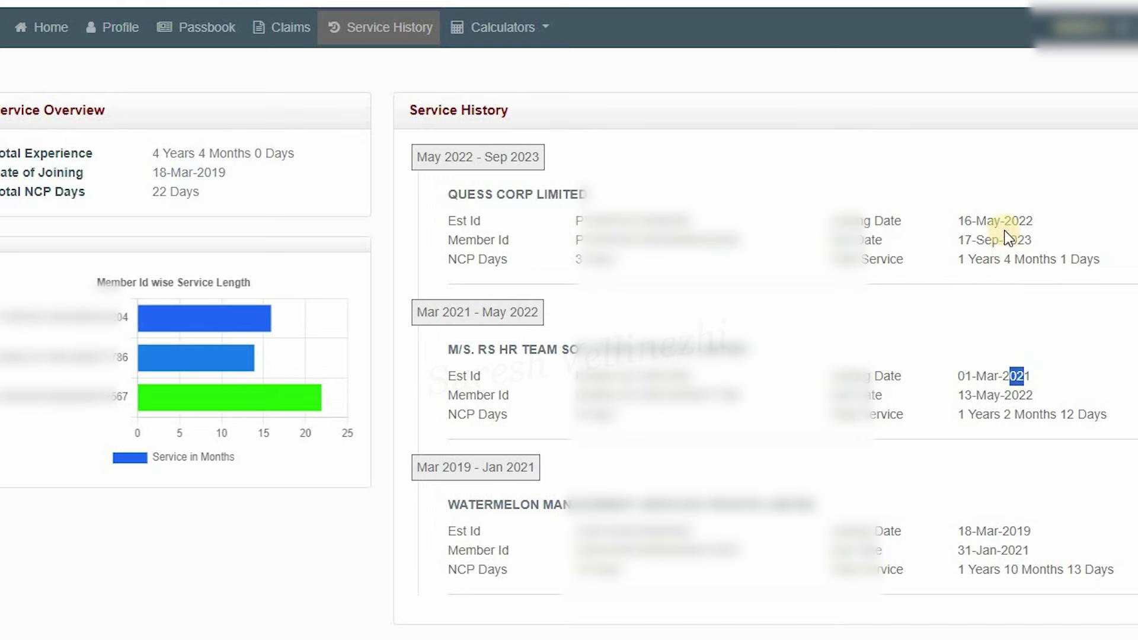
left_click(1023, 240)
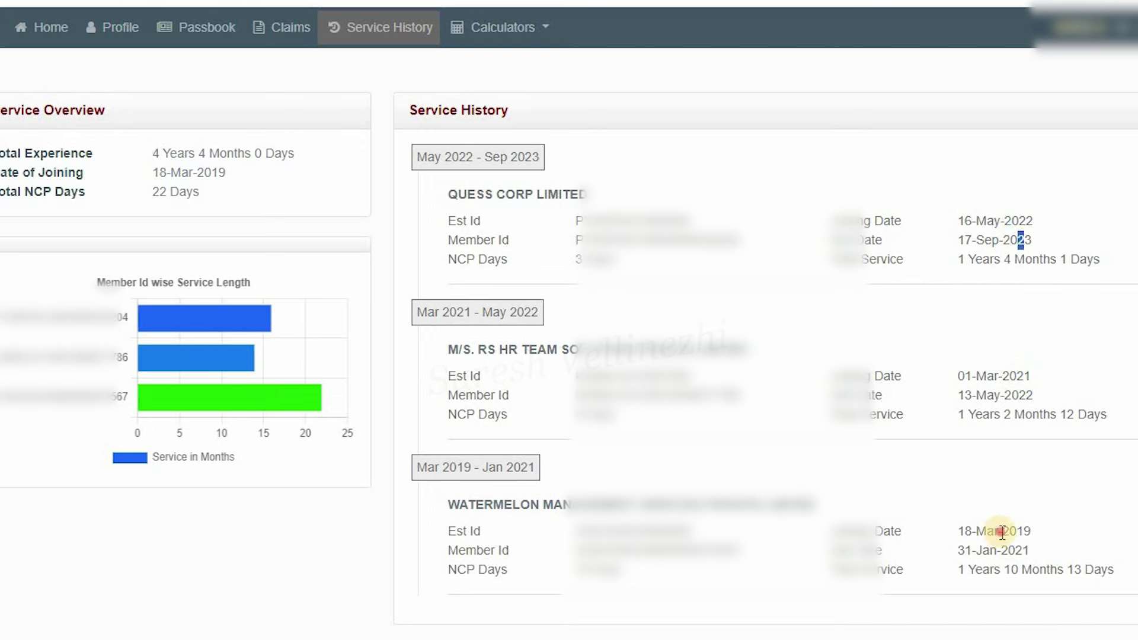
left_click_drag(1001, 531, 1023, 550)
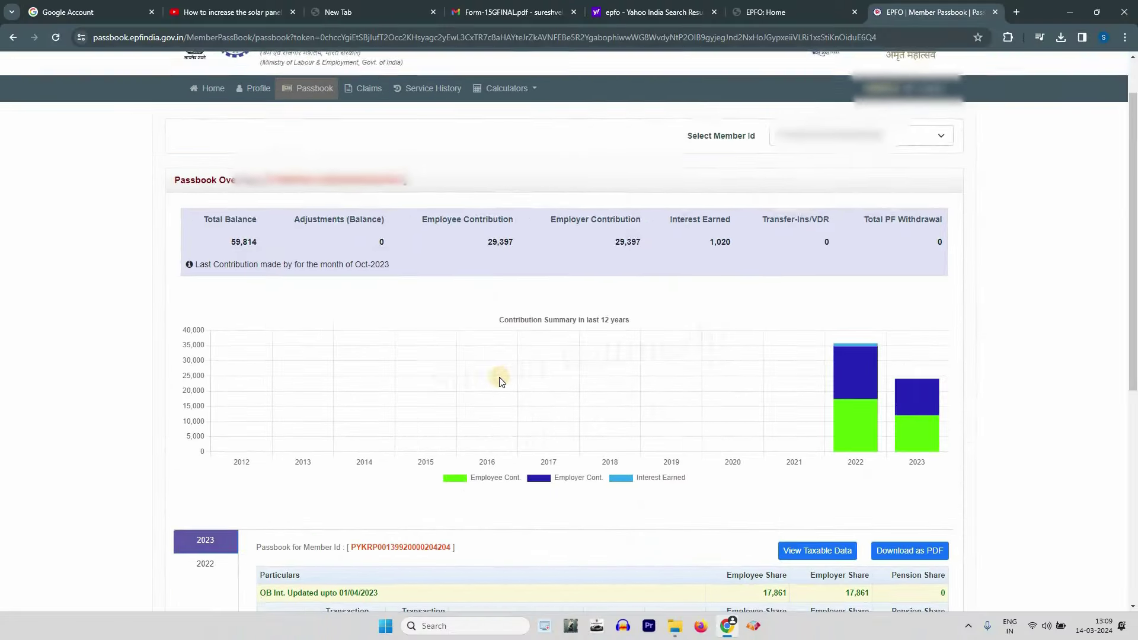
Examine the current member ID's passbook, comparing the employee, employer and pension shares for 2023 and 2022.
scroll(501, 381, "down", 1)
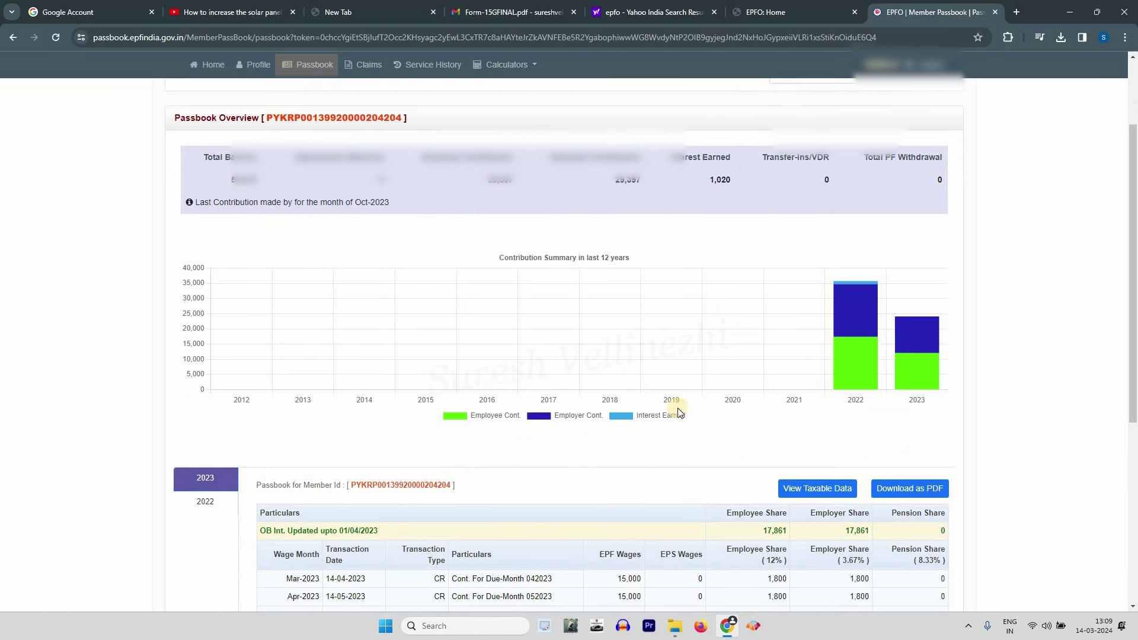
scroll(318, 420, "down", 4)
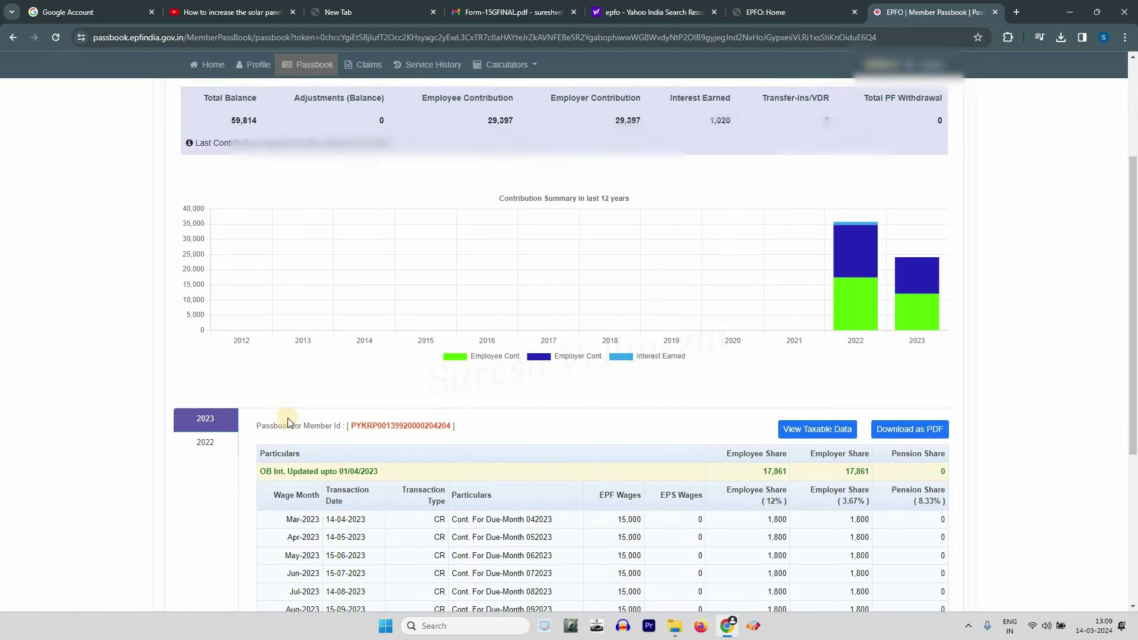
scroll(947, 322, "down", 1)
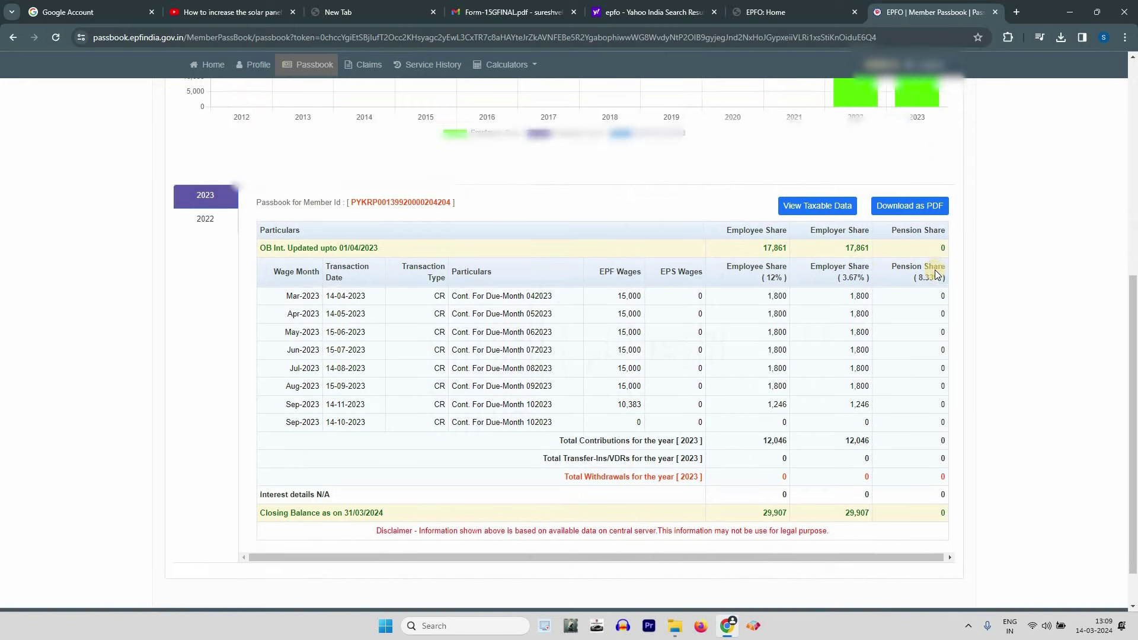
left_click(204, 204)
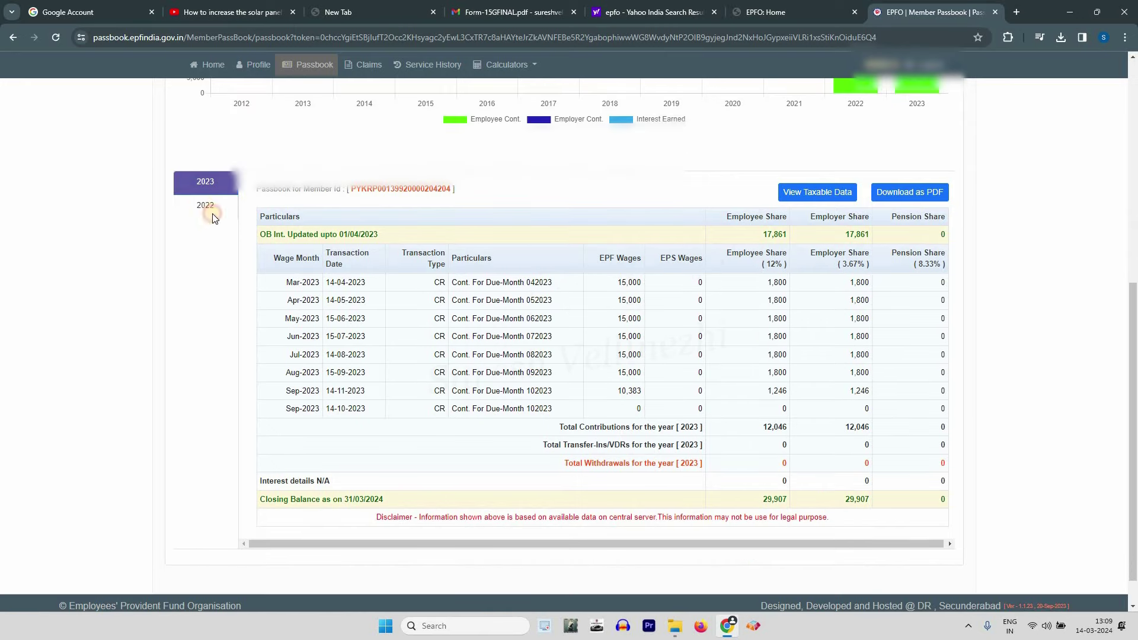
scroll(784, 507, "down", 4)
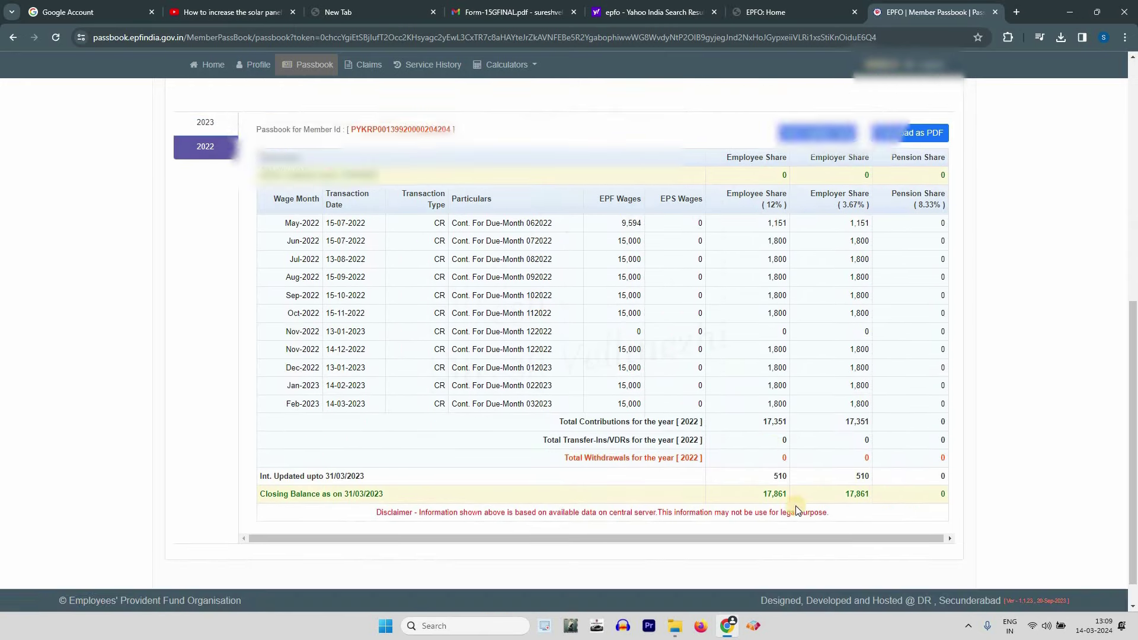
left_click_drag(862, 502, 818, 499)
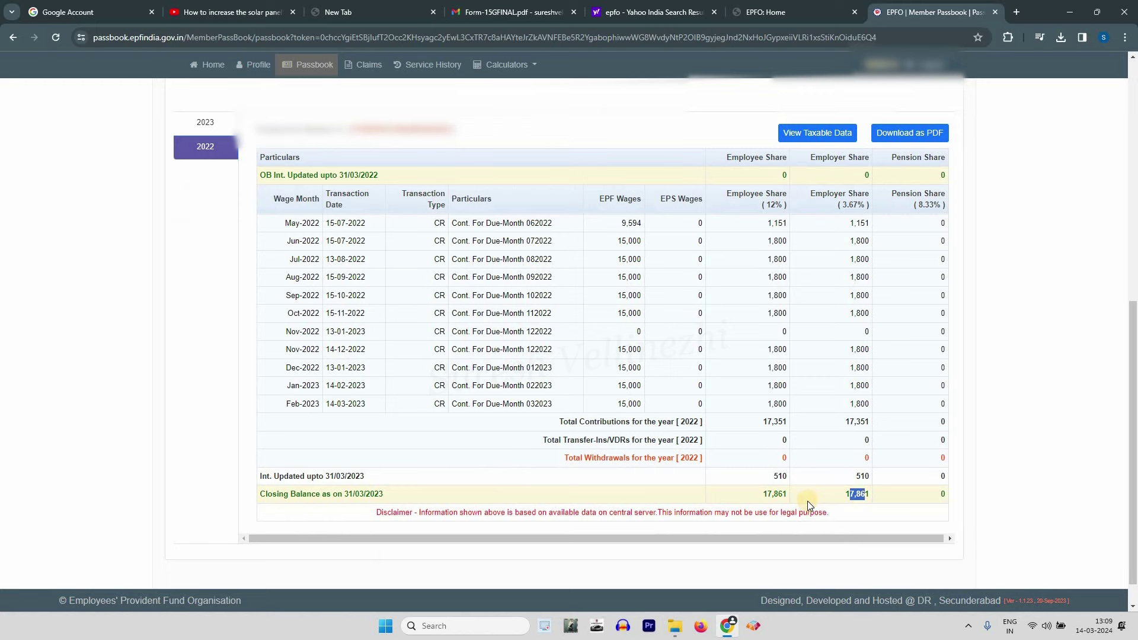
scroll(808, 500, "up", 3)
scroll(350, 353, "up", 4)
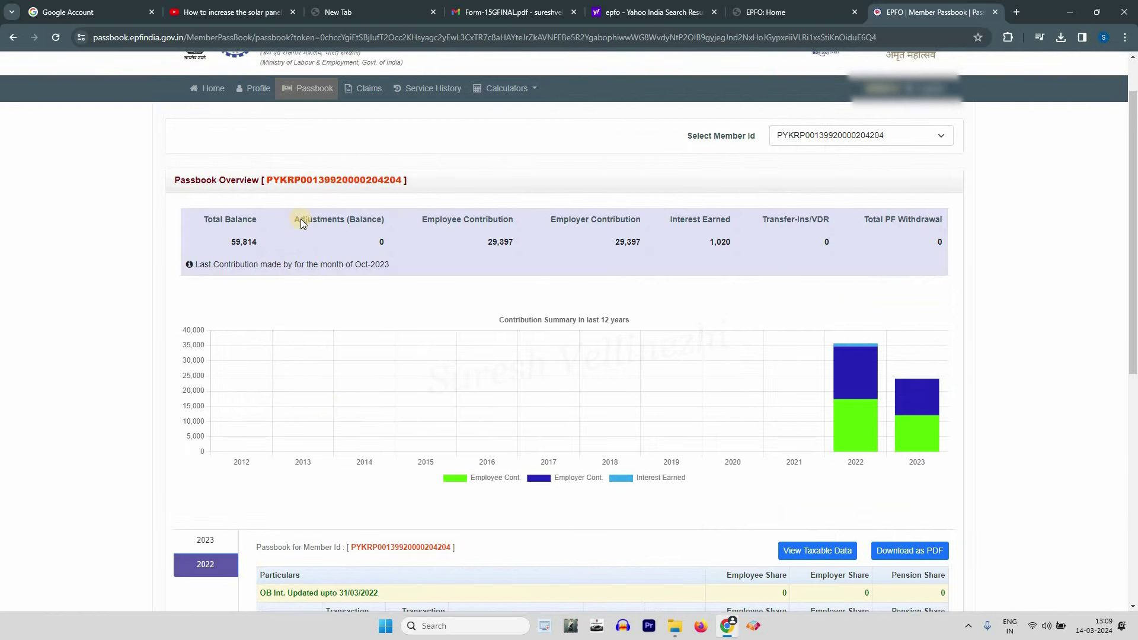
Return to the passbook home page and check the total available balance.
scroll(249, 157, "up", 1)
left_click(219, 148)
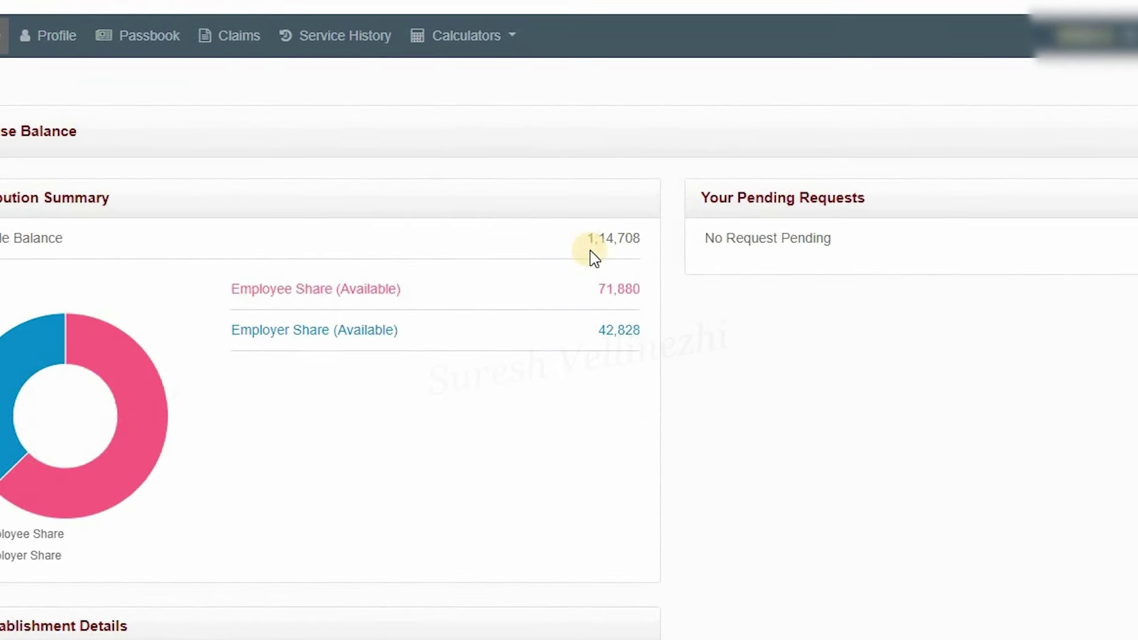
left_click_drag(589, 238, 605, 237)
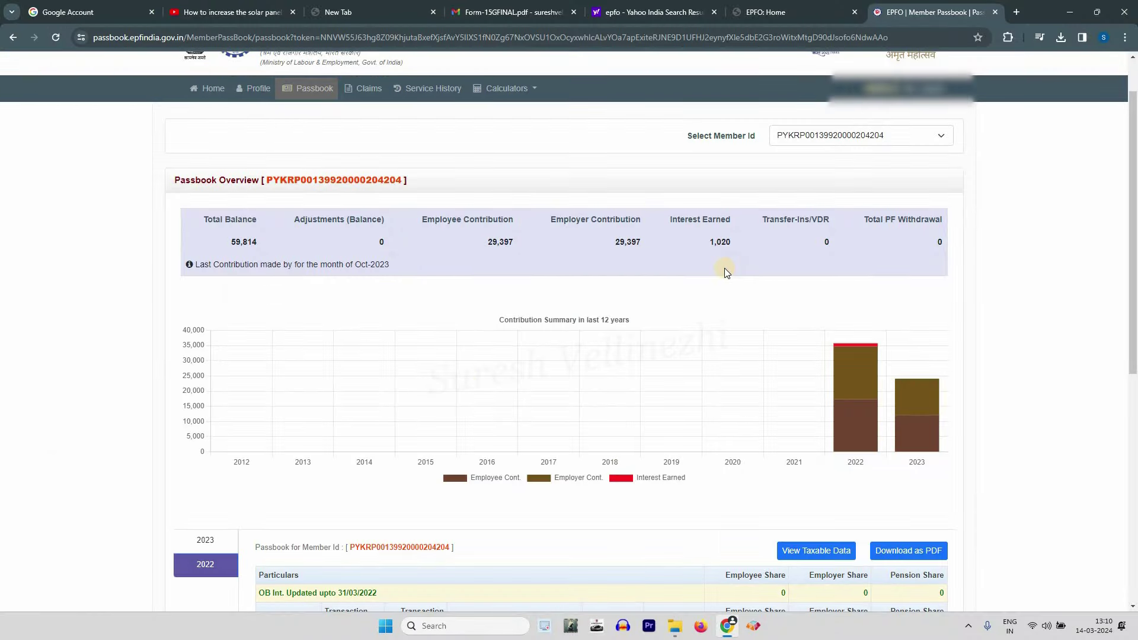
Switch the passbook to the second member ID and check its 2023 pension share and closing balance.
left_click(941, 136)
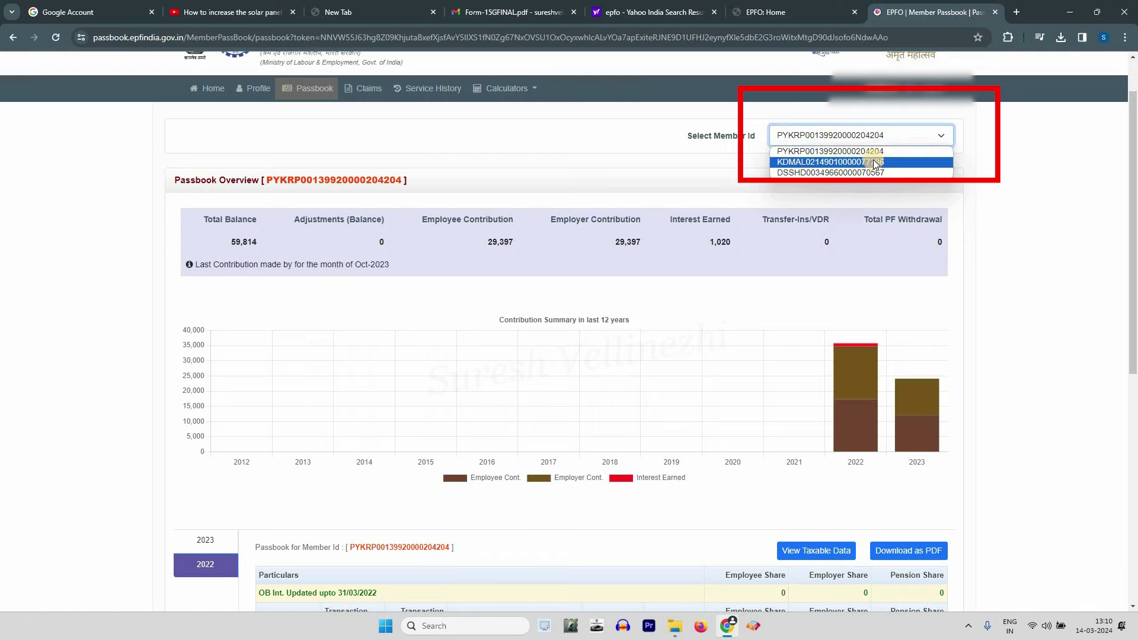
left_click(873, 161)
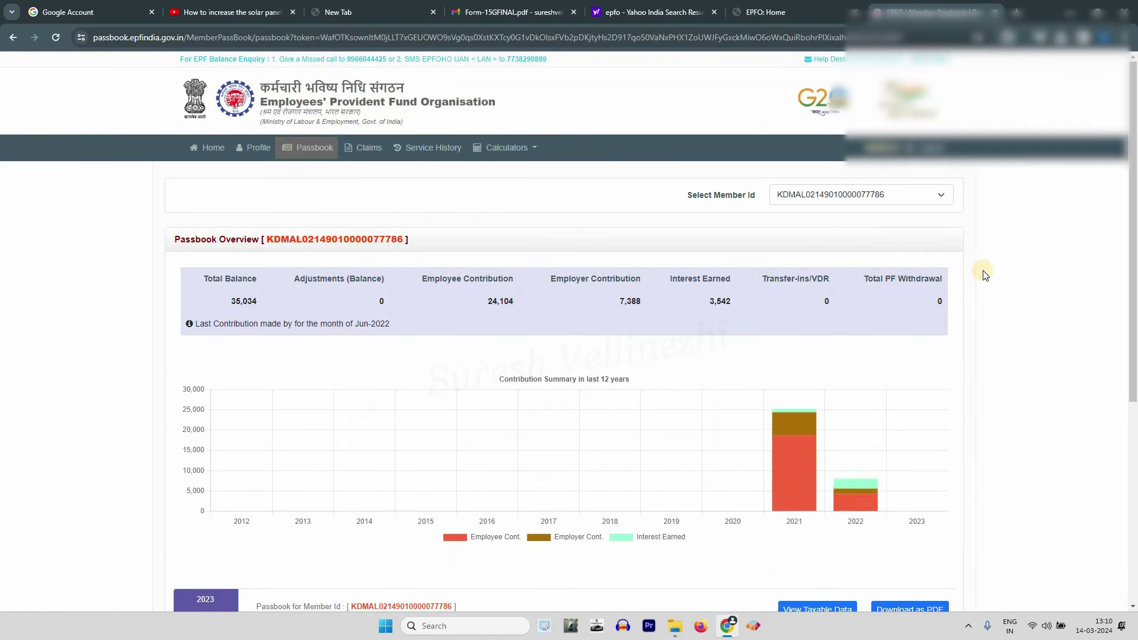
scroll(985, 275, "down", 4)
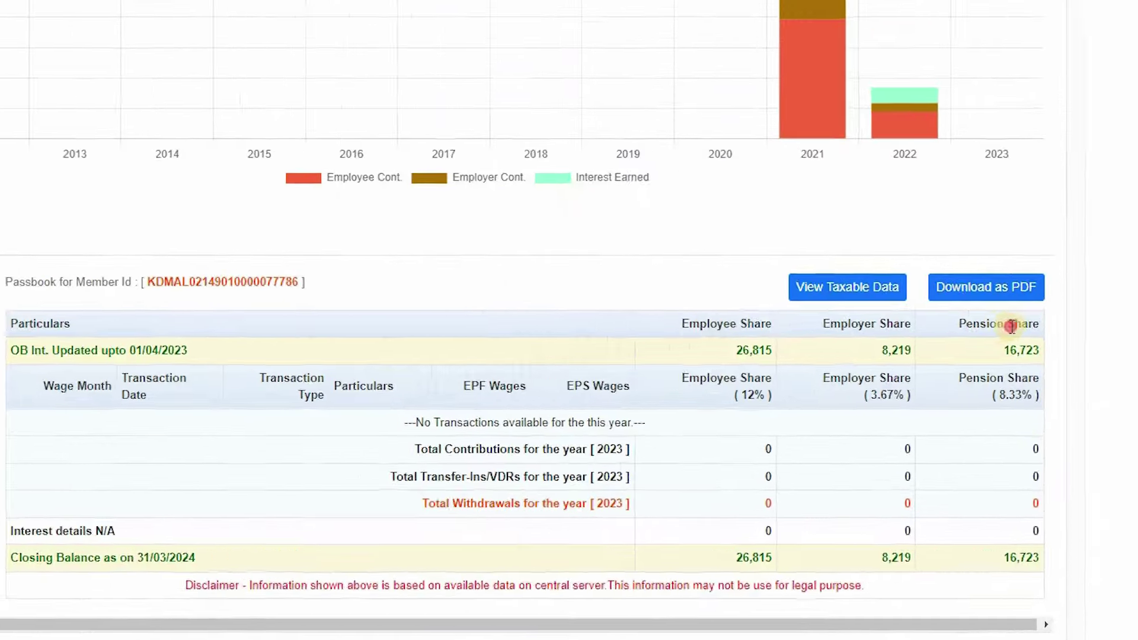
left_click_drag(1005, 324, 1017, 324)
left_click_drag(1045, 561, 1071, 561)
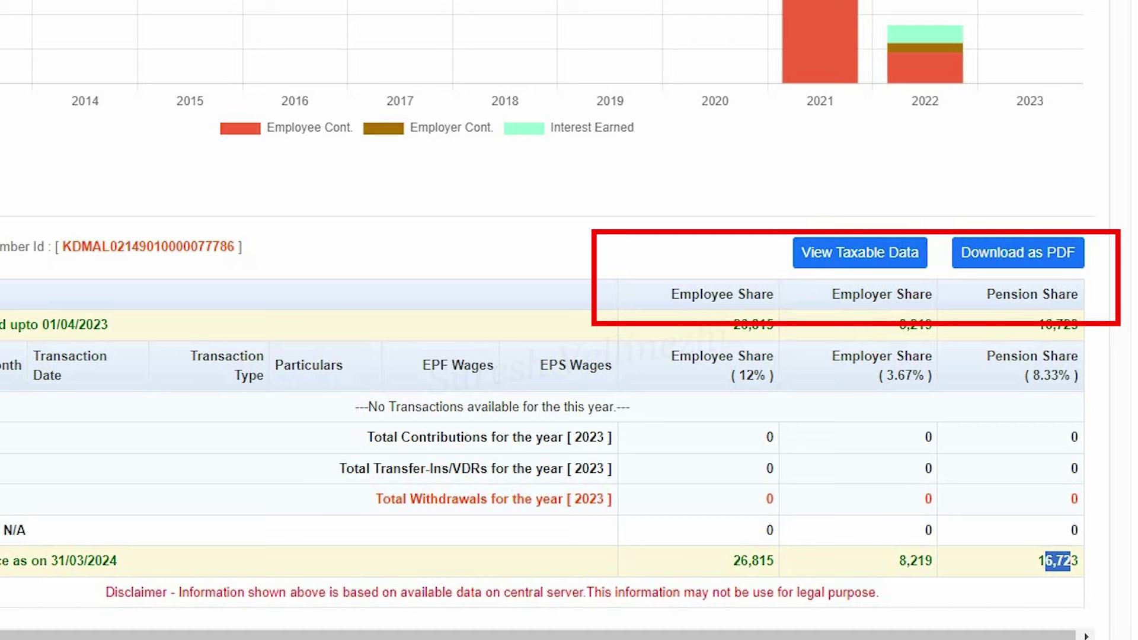
Review the 2022 and 2021 passbook entries for the second member ID.
left_click(482, 418)
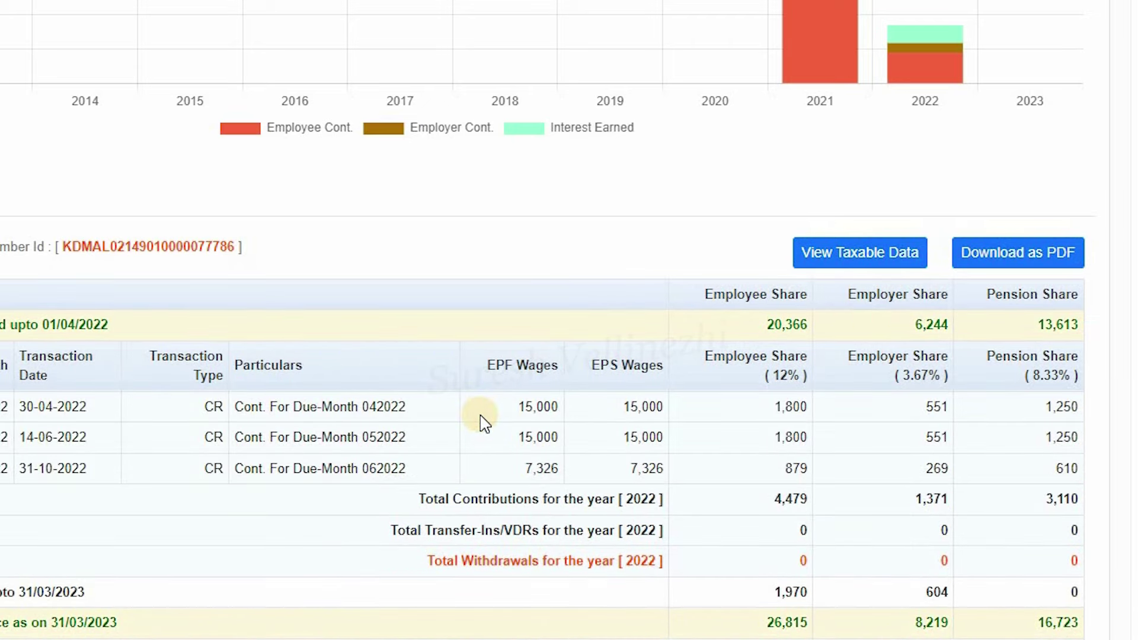
scroll(485, 422, "down", 2)
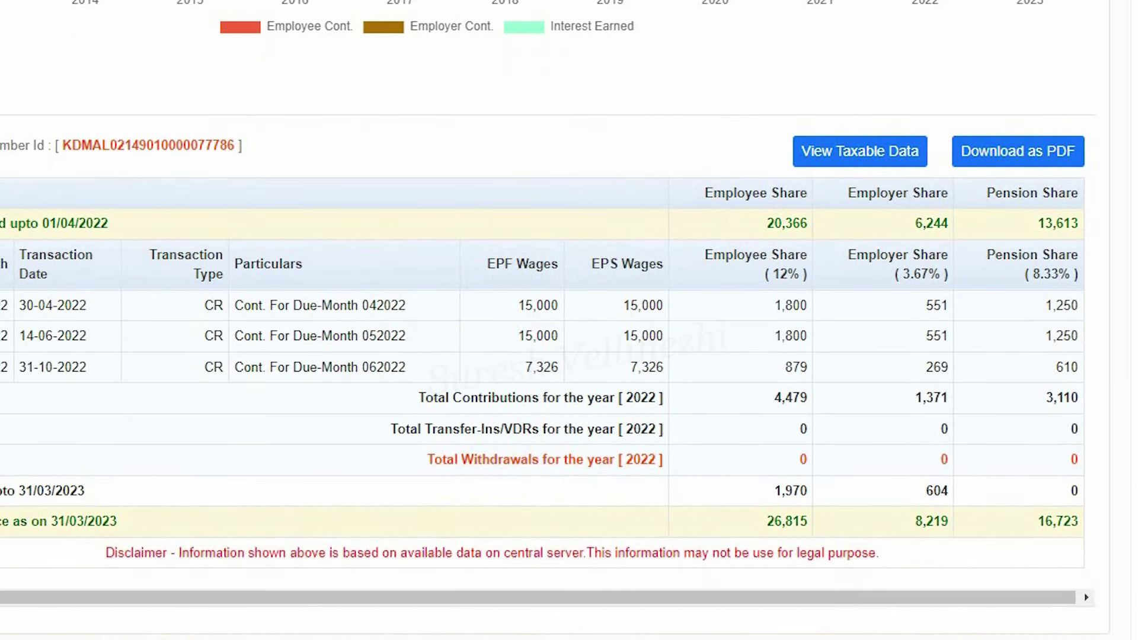
left_click(442, 403)
scroll(445, 403, "down", 5)
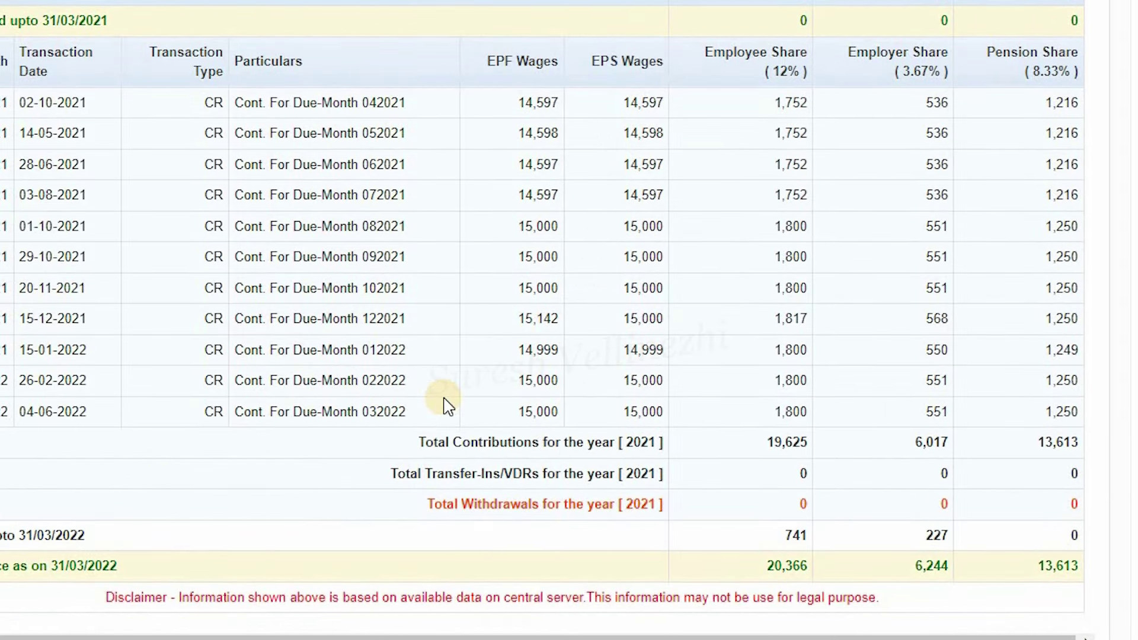
scroll(445, 403, "up", 5)
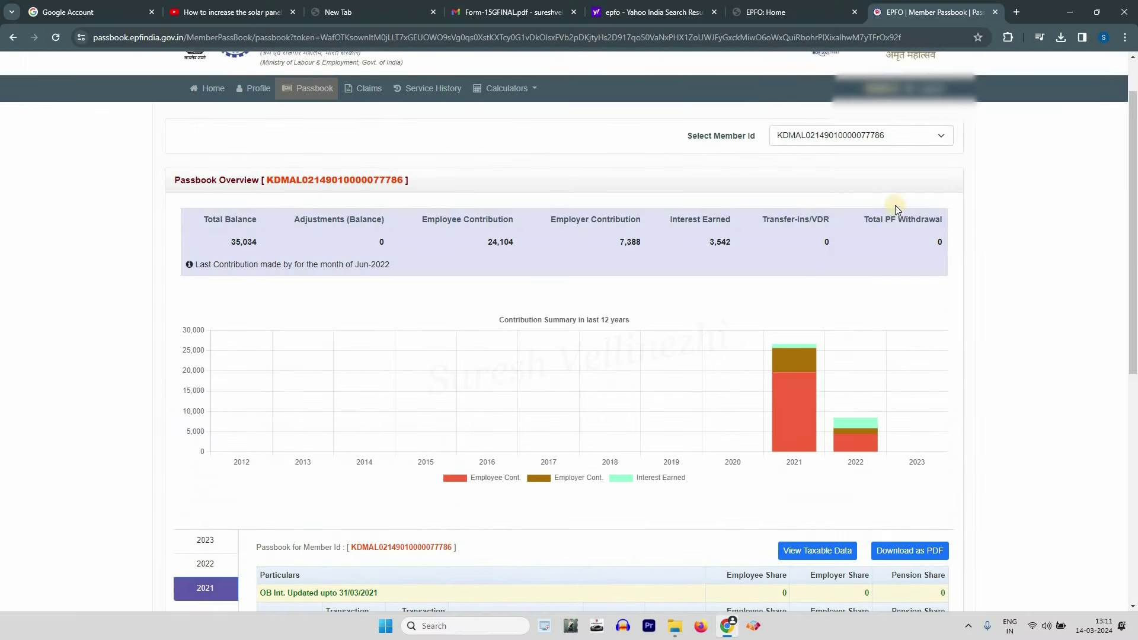
Switch the passbook to the third member ID and look through its contributions.
left_click(926, 134)
left_click(872, 172)
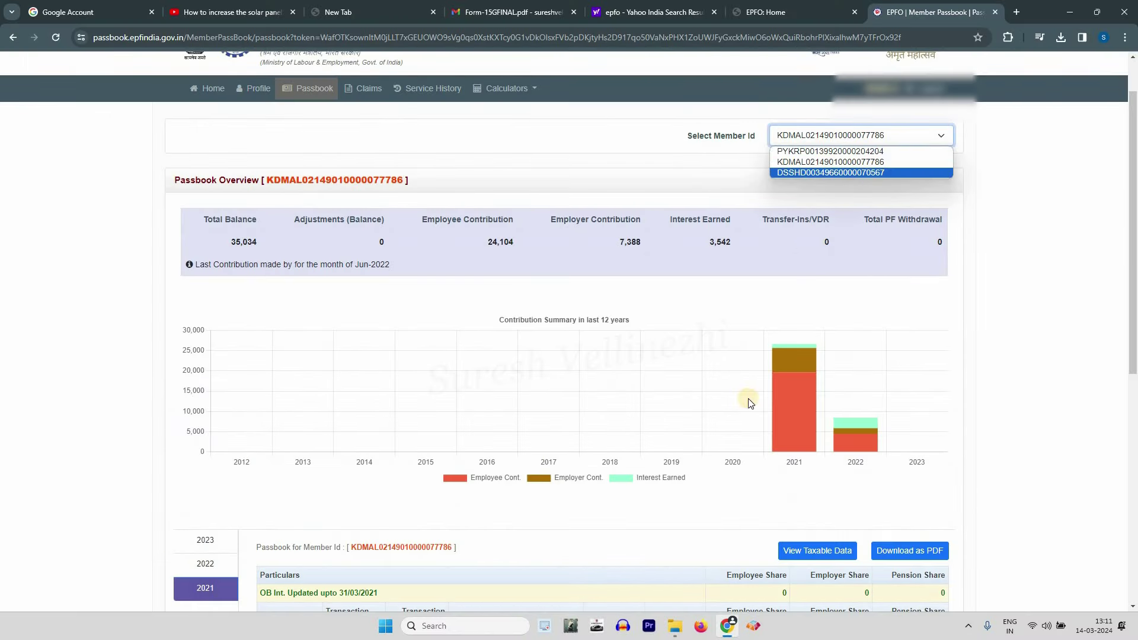
scroll(746, 396, "down", 5)
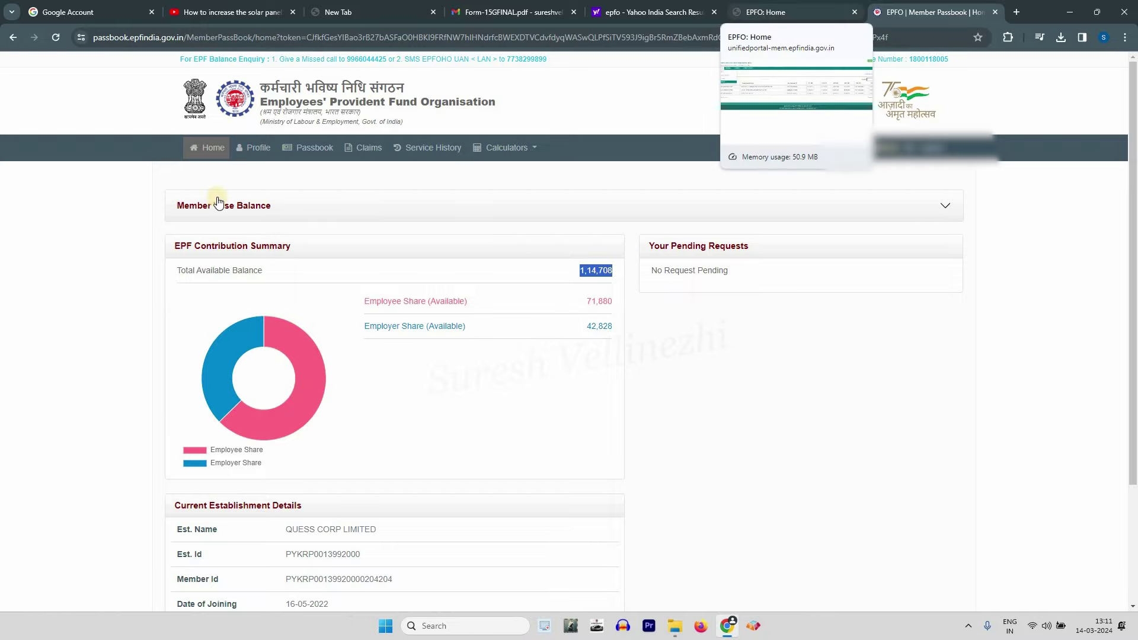
Return to the member portal and open the online claim page for Forms 31, 19, 10C and 10D.
left_click(782, 16)
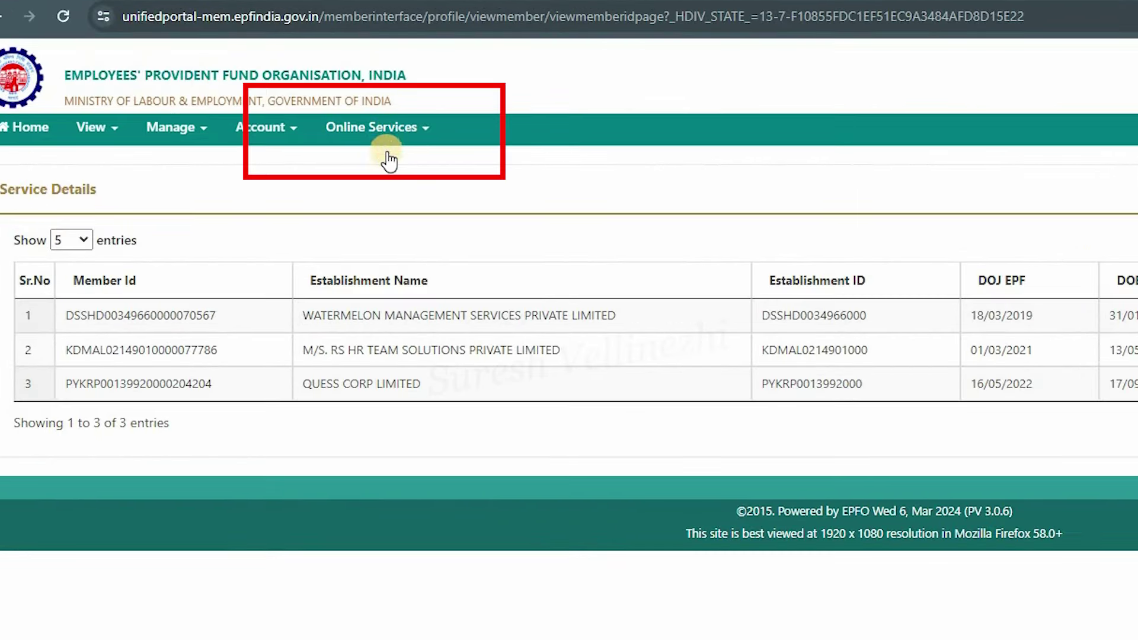
left_click(259, 116)
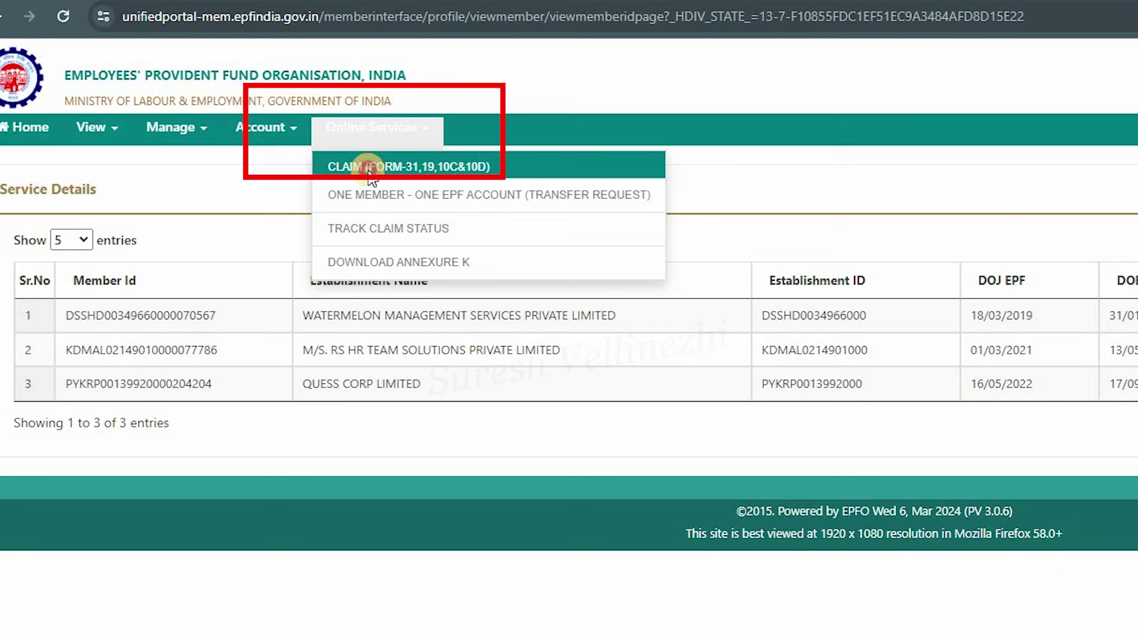
left_click(471, 514)
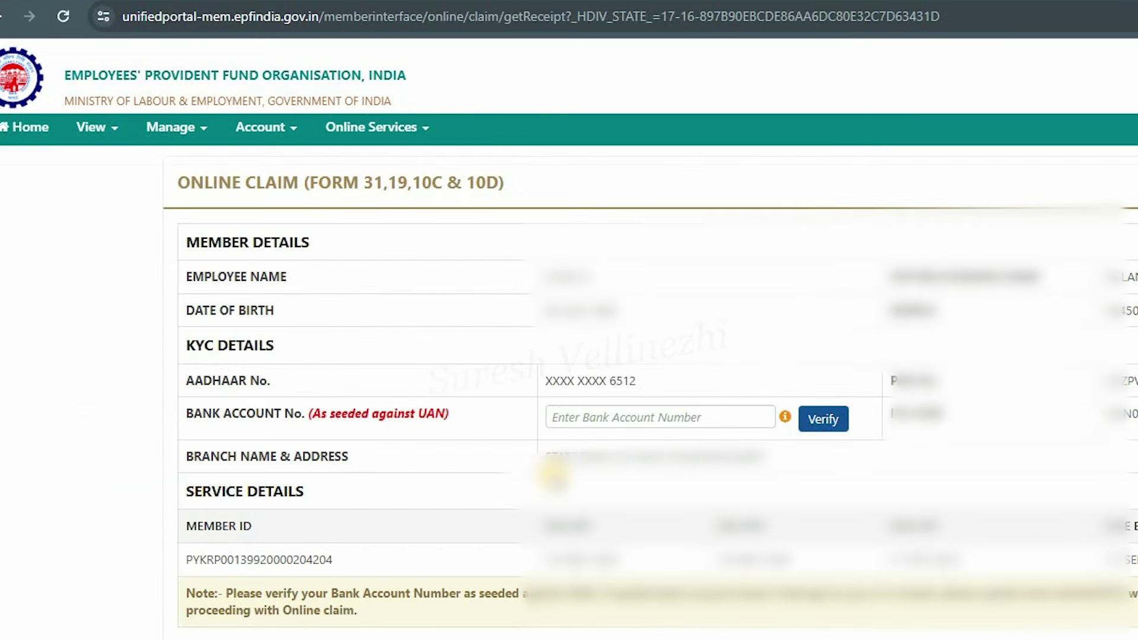
Proceed from the bank account check to the online claim form and choose Only PF Withdrawal (Form-19) as the claim option.
left_click(619, 421)
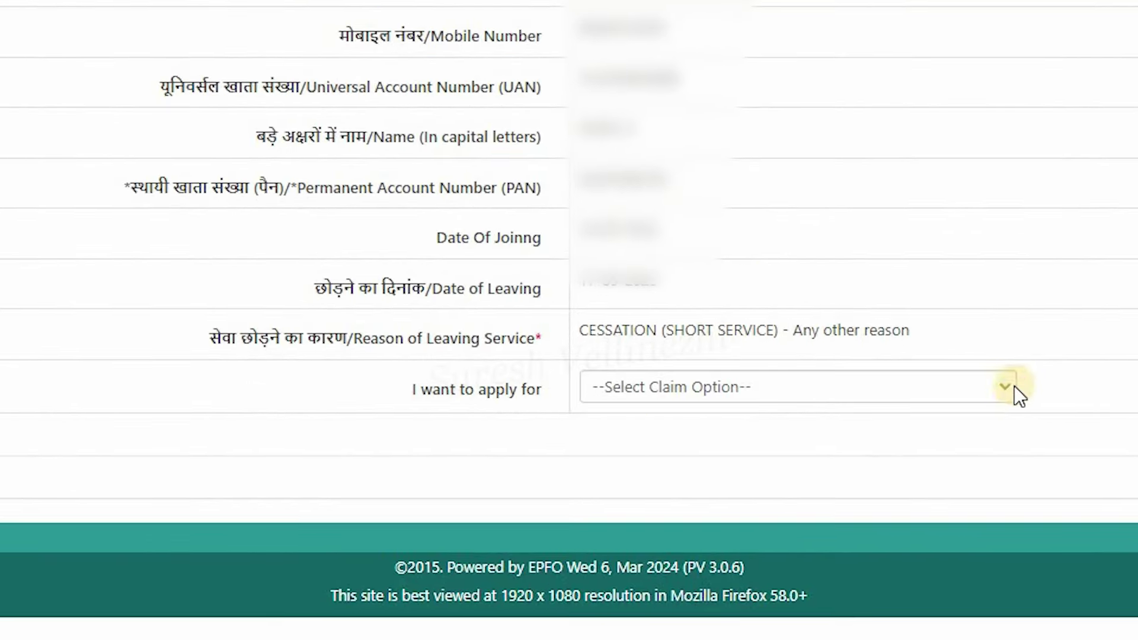
left_click(1014, 387)
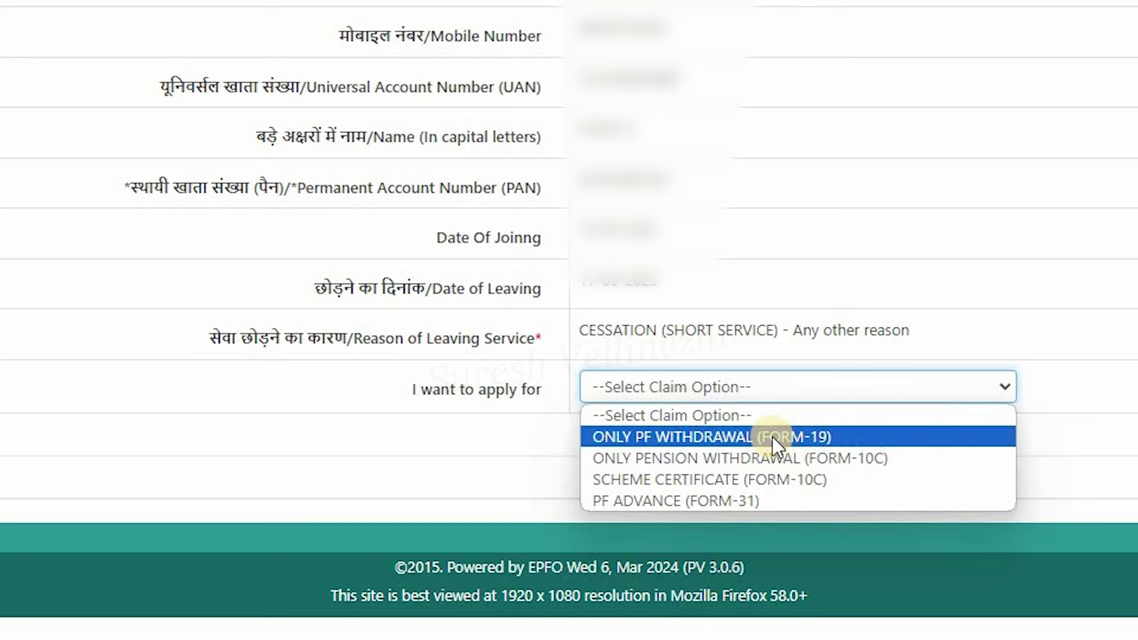
left_click(642, 440)
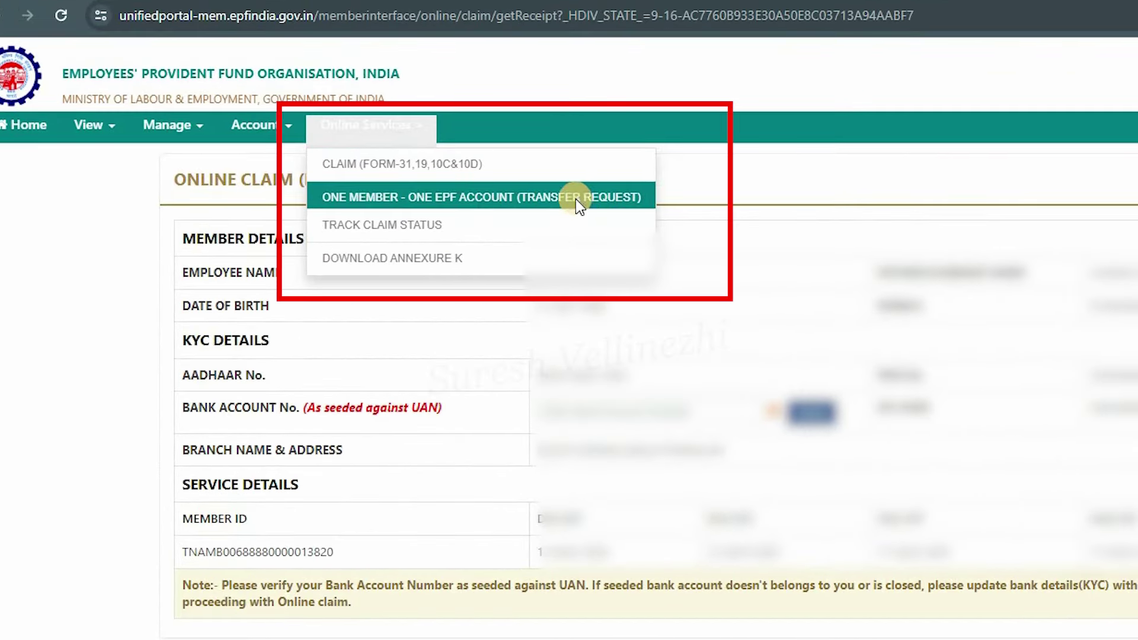
Open the One Member - One EPF Account transfer request and read the instructions on when online transfers are accepted.
left_click(568, 220)
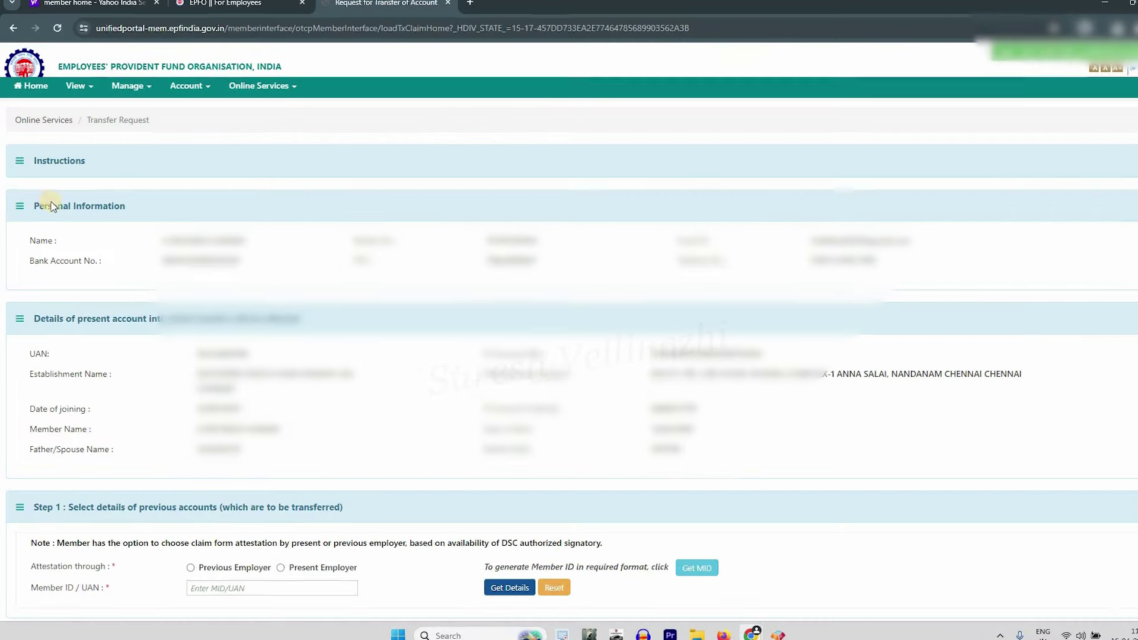
left_click(21, 169)
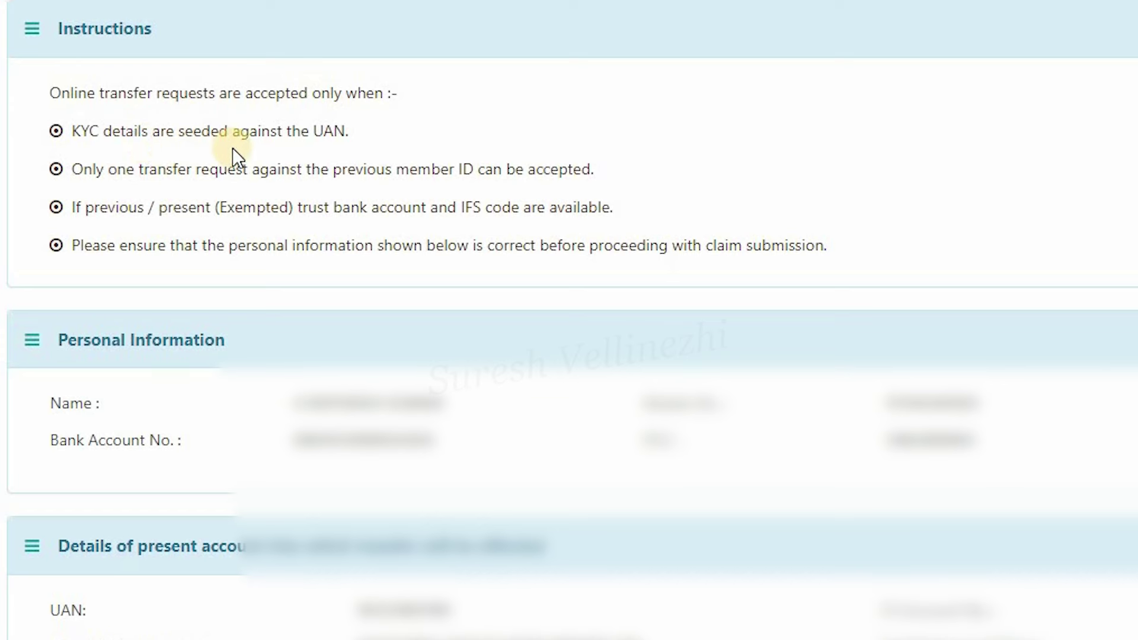
left_click_drag(112, 131, 126, 131)
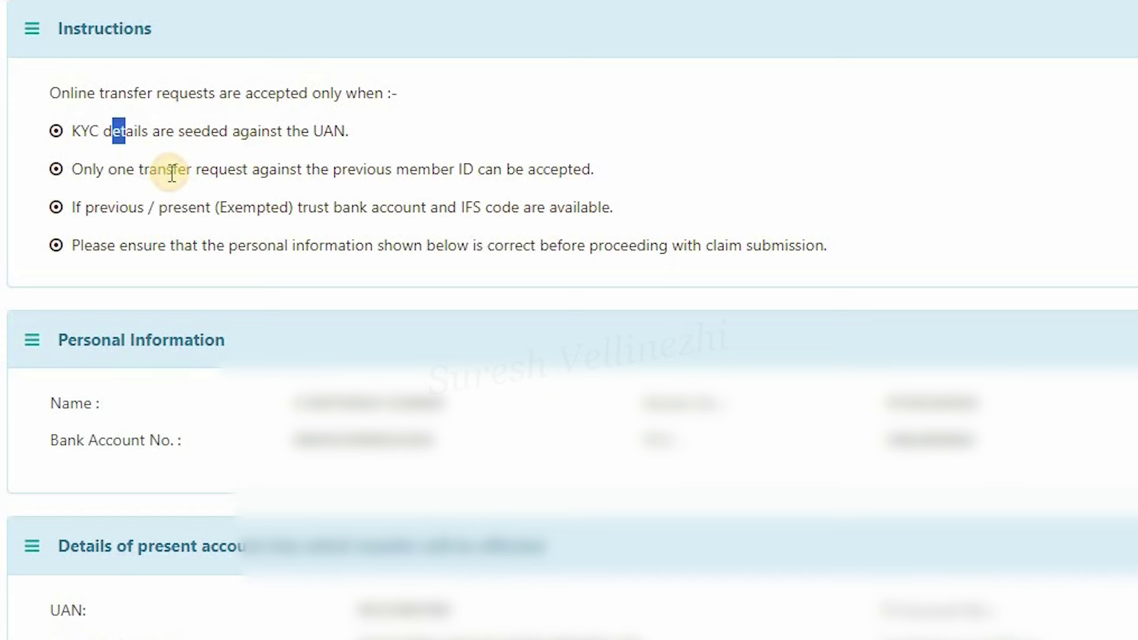
left_click(248, 172)
left_click_drag(116, 170, 468, 177)
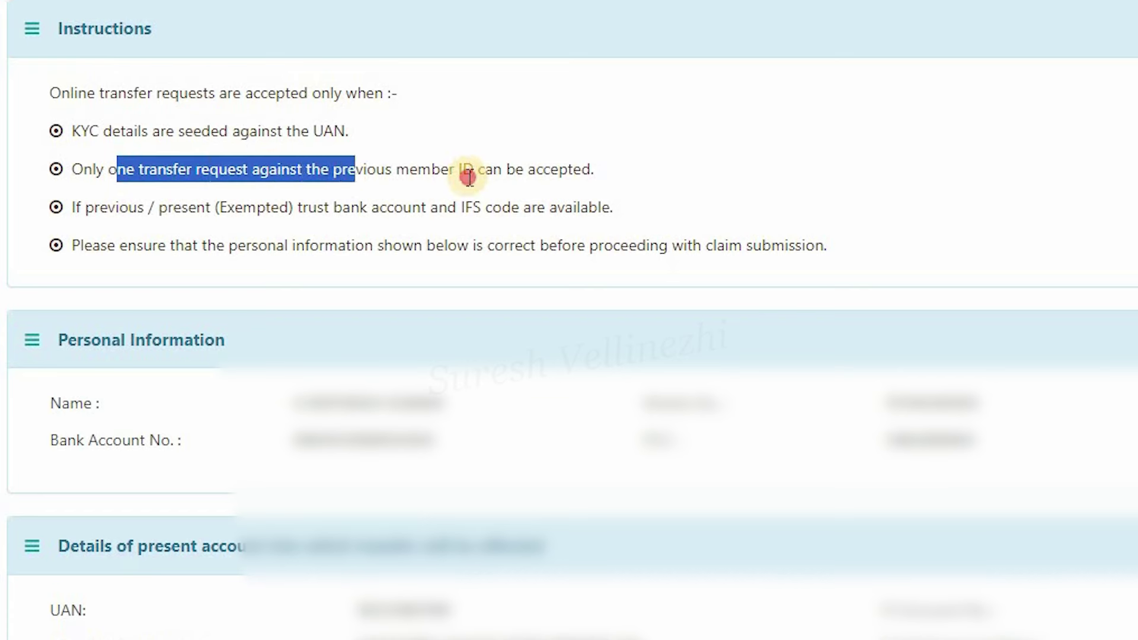
left_click(171, 176)
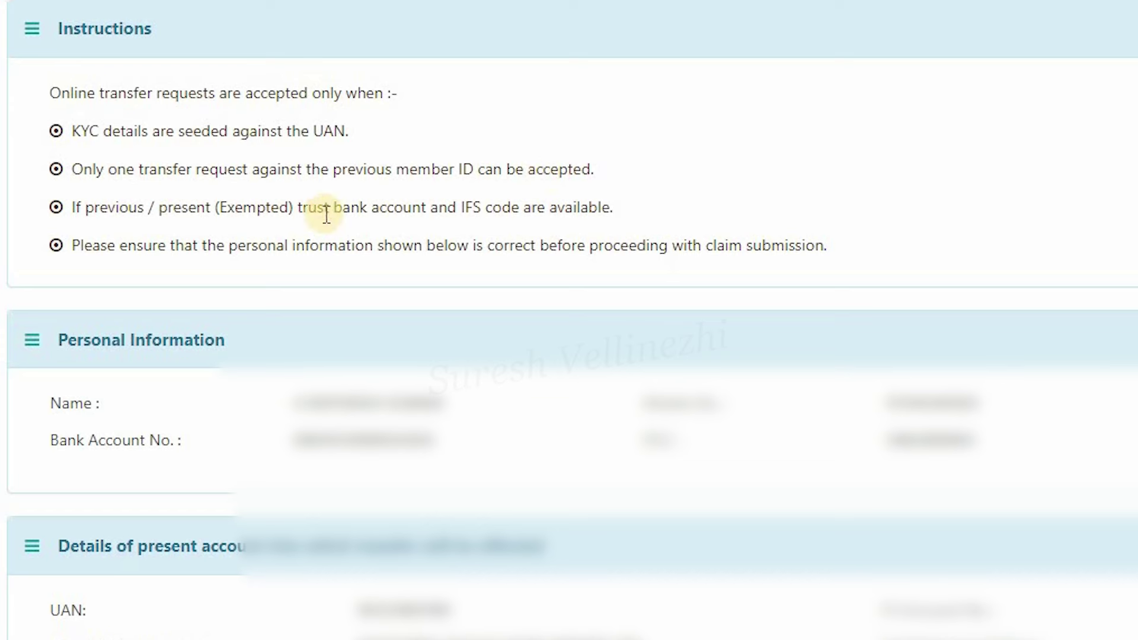
left_click(168, 171)
left_click_drag(105, 171, 185, 170)
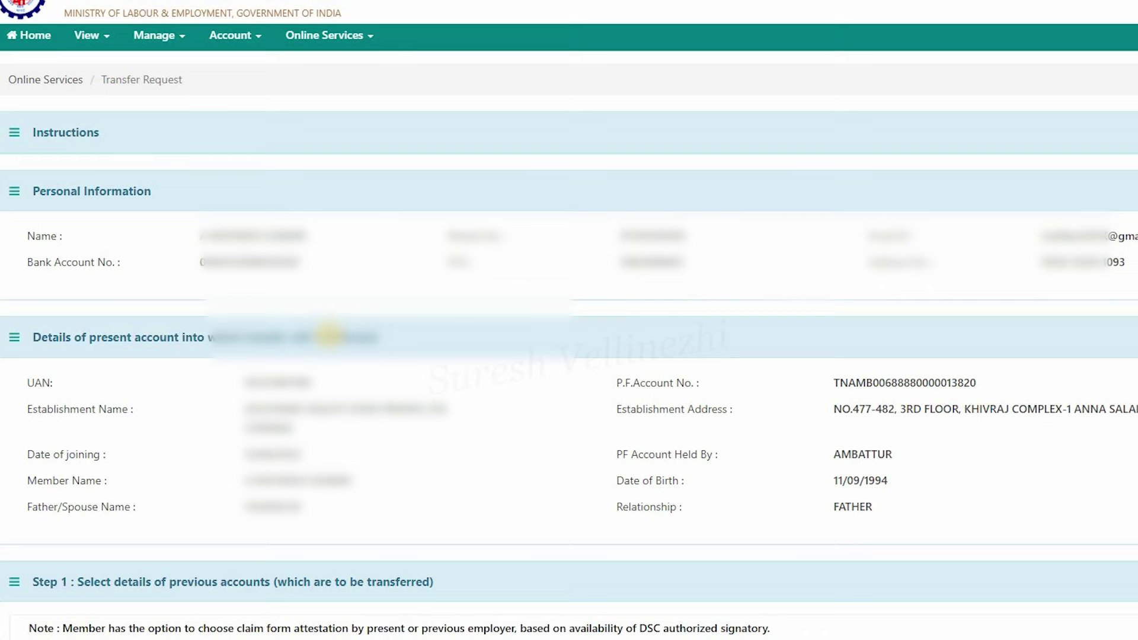
Review the personal information and the details of the present account into which the PF transfer goes.
scroll(329, 335, "down", 2)
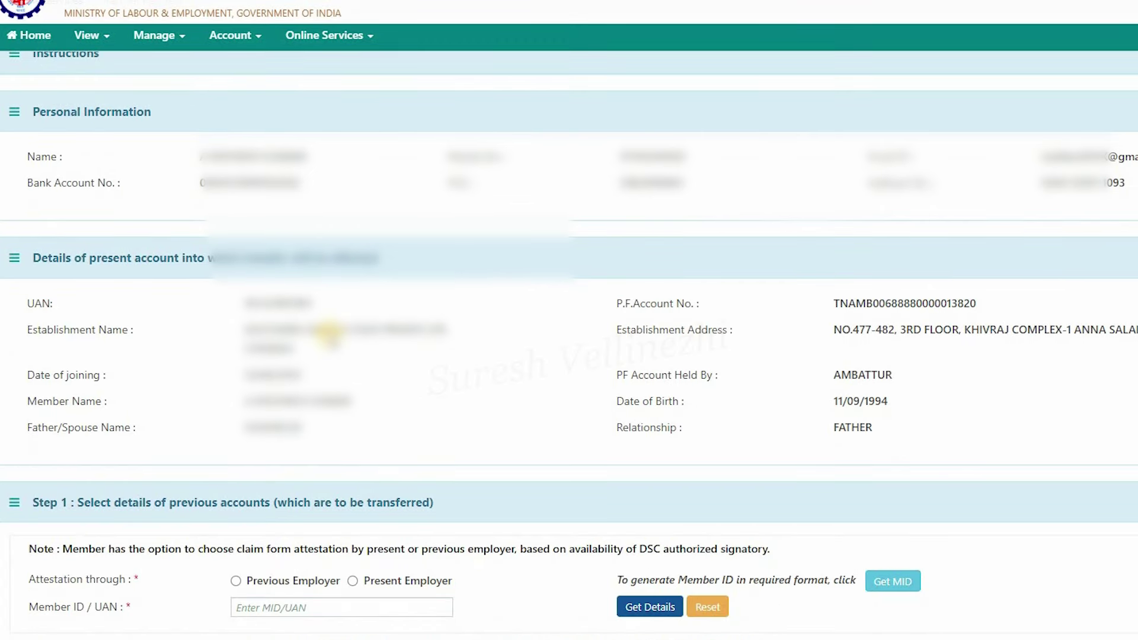
scroll(901, 240, "down", 2)
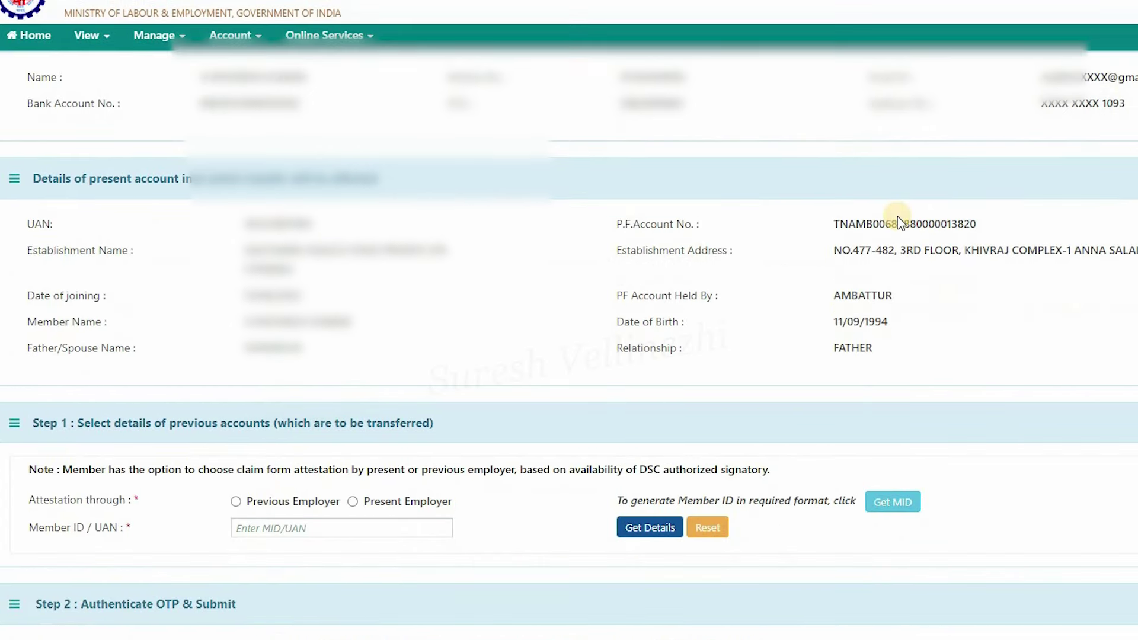
left_click_drag(867, 224, 282, 417)
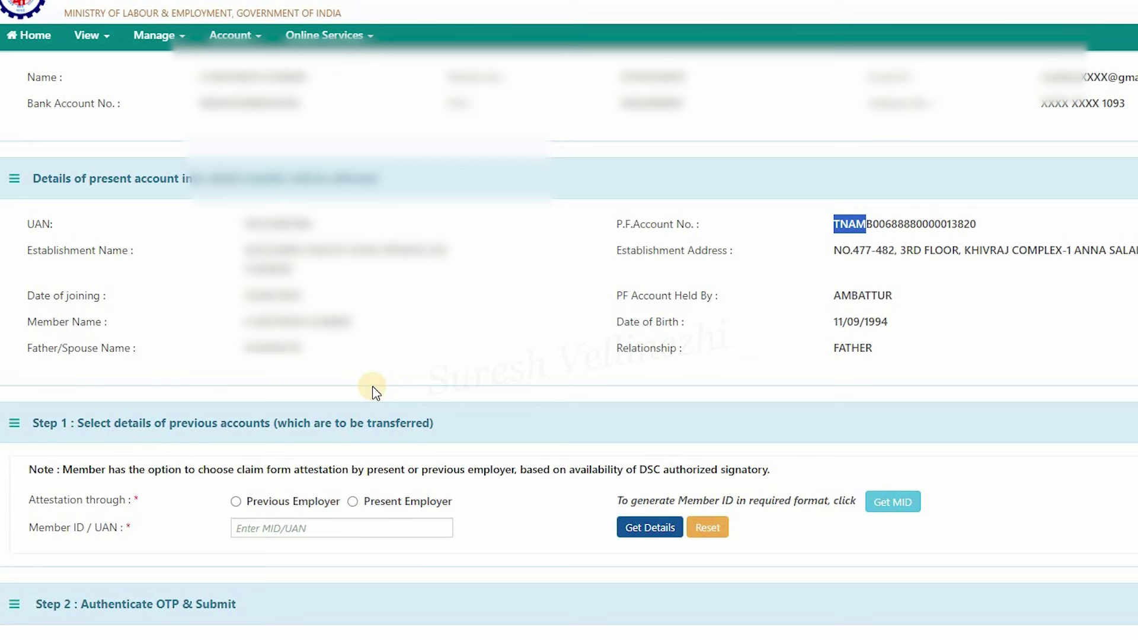
Choose Present Employer for attestation, enter the member's UAN and retrieve the previous account details.
scroll(304, 471, "down", 2)
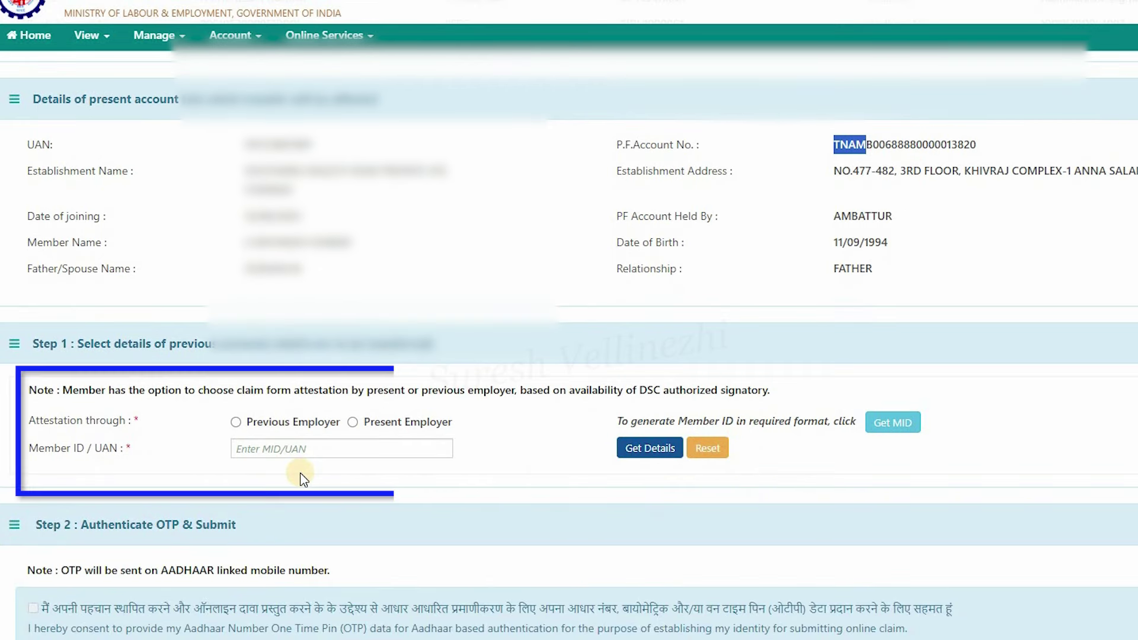
left_click(352, 422)
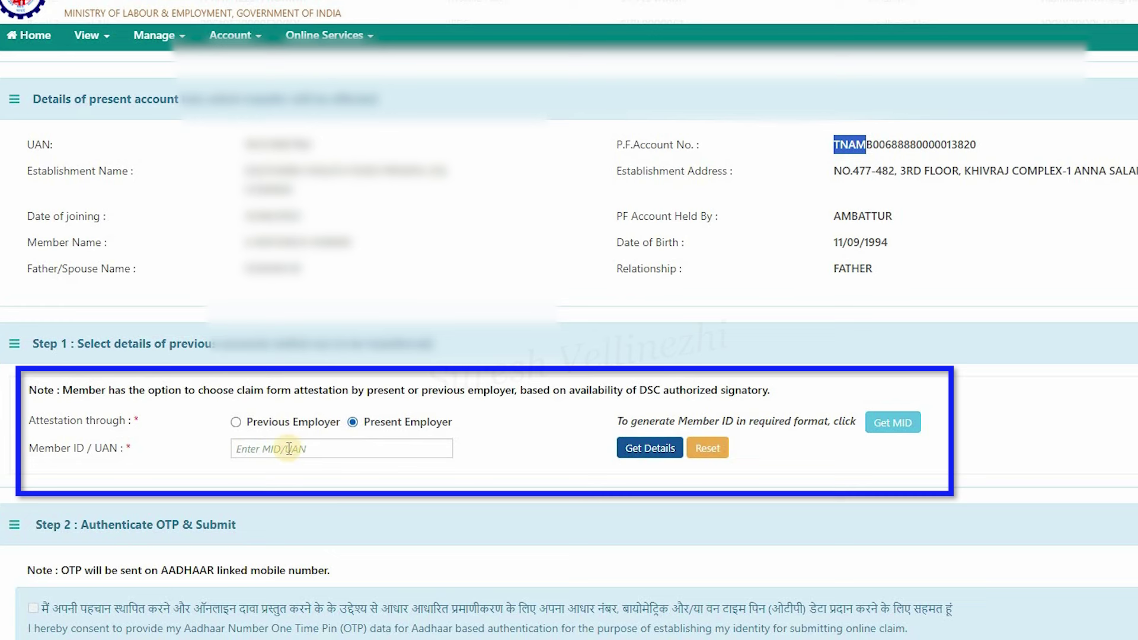
left_click(289, 448)
key("ctrl+v")
left_click(645, 456)
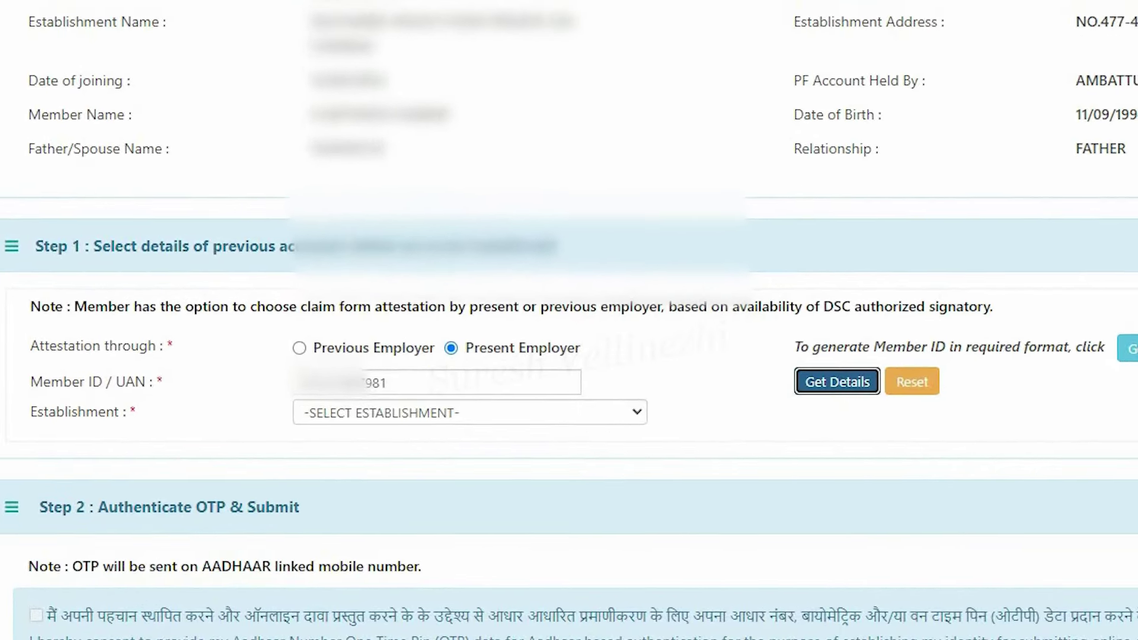
Look through the establishments offered for the entered UAN without selecting one.
left_click(637, 412)
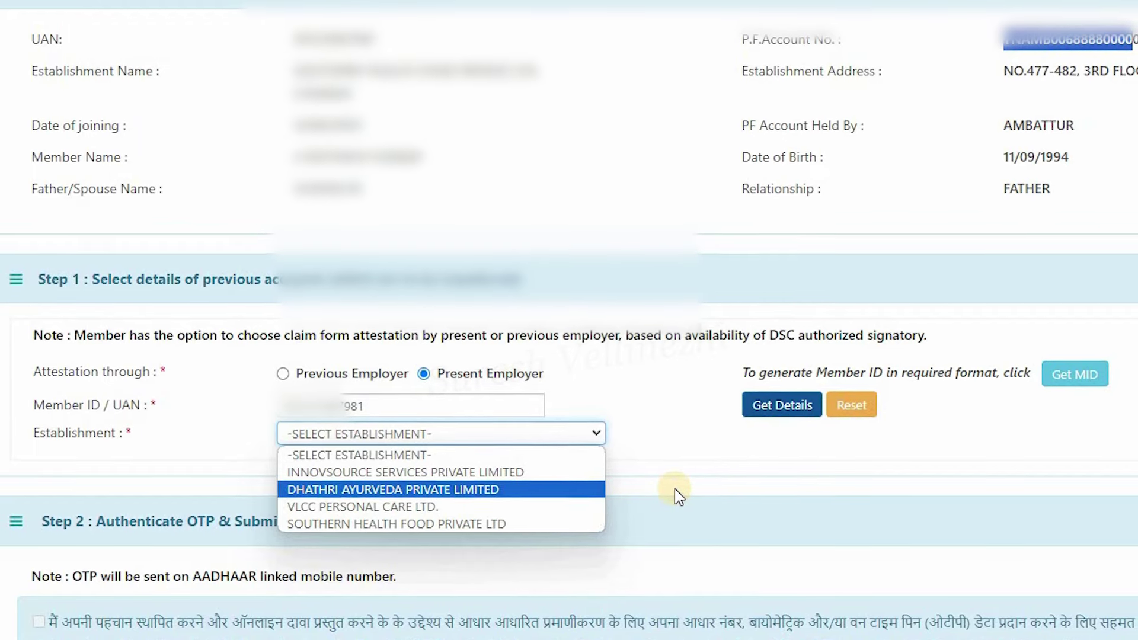
key("Down")
key("Down")
key("Escape")
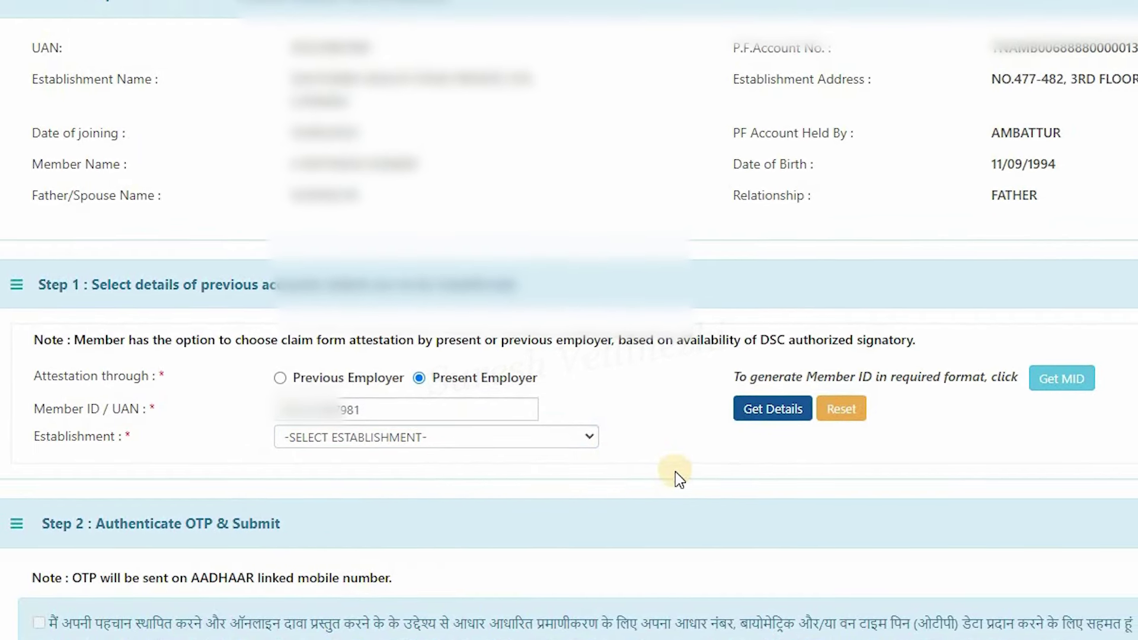
Switch the attestation to Previous Employer, retrieve the details again and choose VLCC Personal Care Ltd. as the establishment.
left_click(274, 386)
left_click(748, 417)
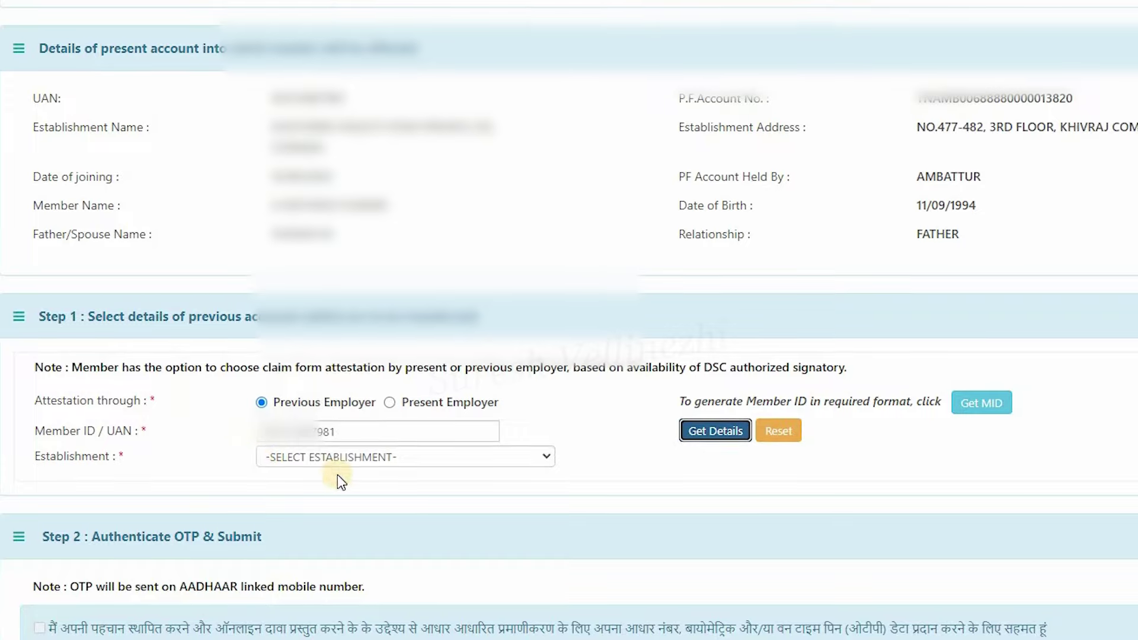
left_click(425, 464)
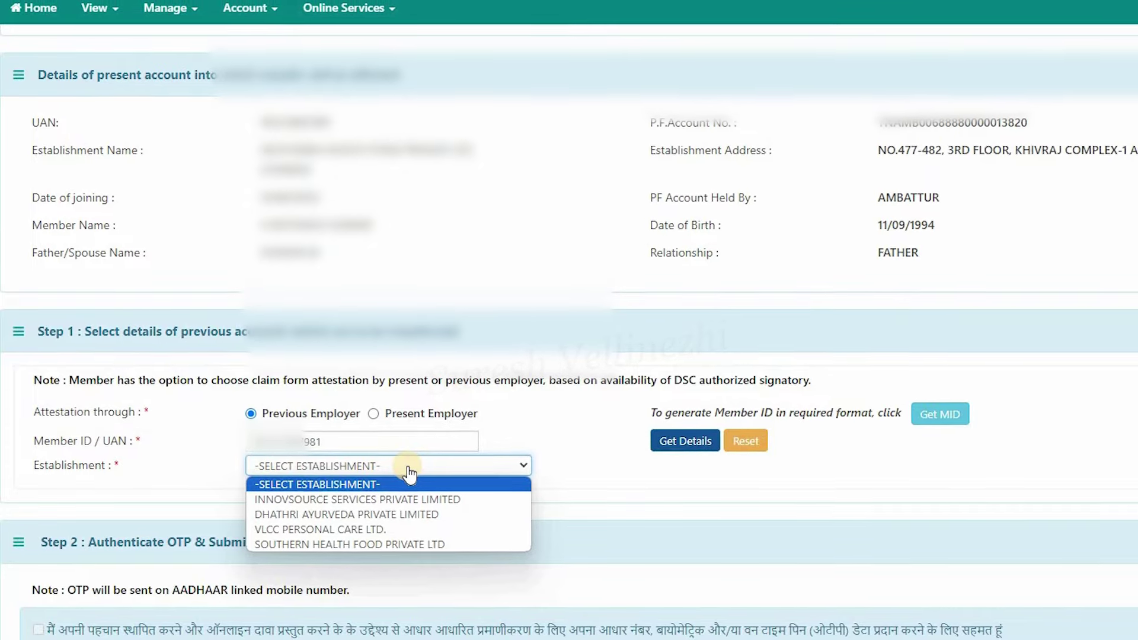
left_click(318, 532)
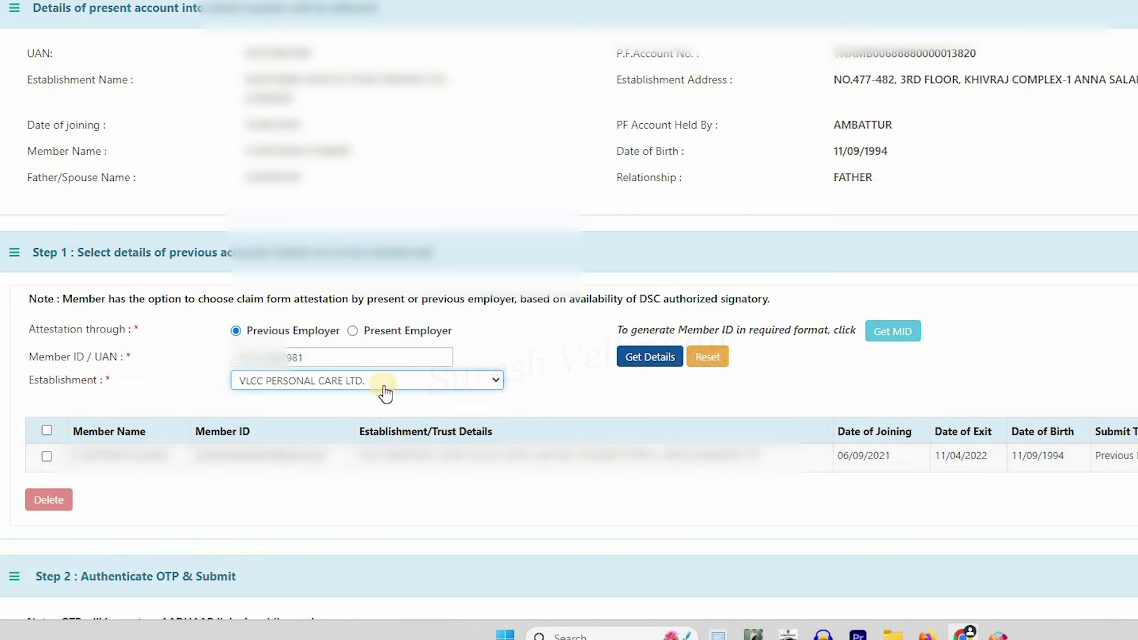
Try to add Dhathri Ayurveda Private Limited as another previous establishment for the transfer.
left_click(384, 391)
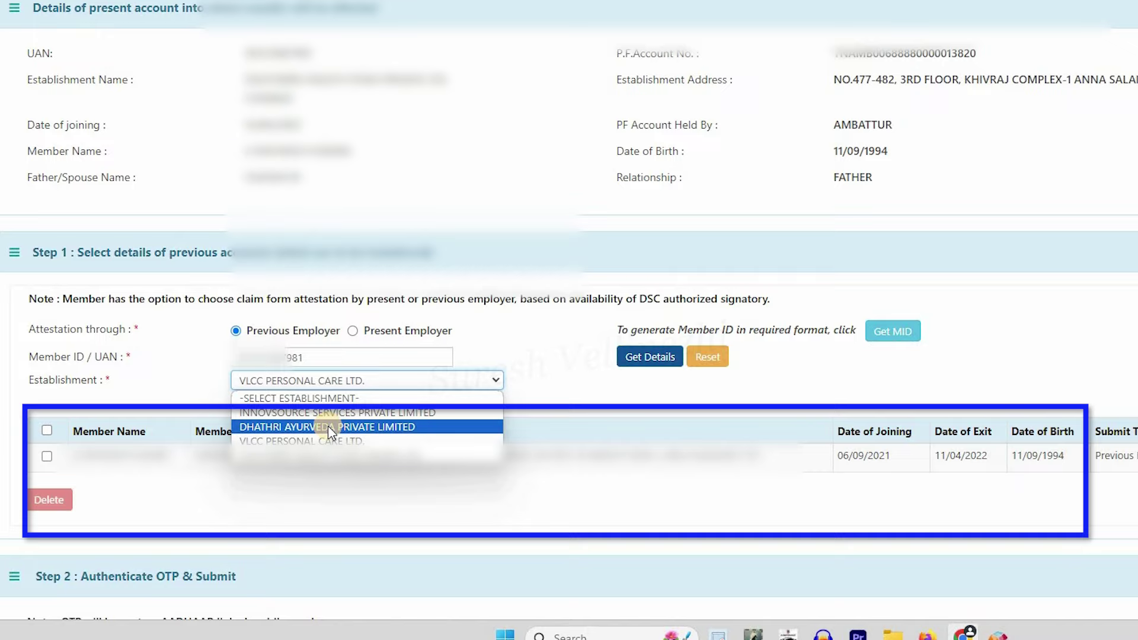
left_click(328, 425)
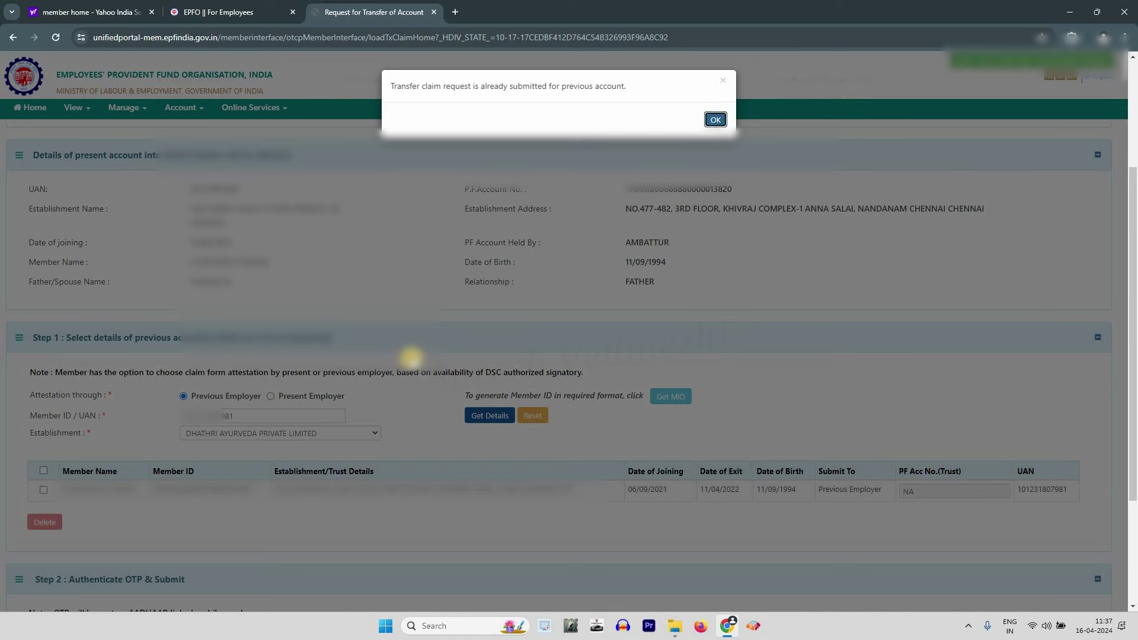
left_click(824, 209)
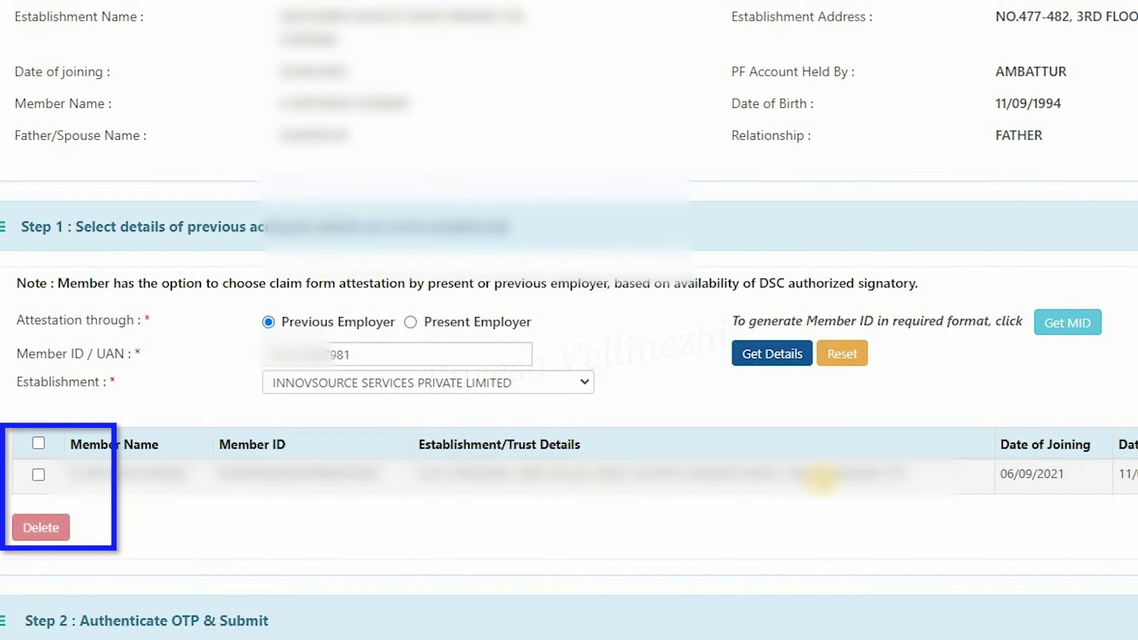
Select the listed previous account for transfer, give the Aadhaar consent and request the OTP.
left_click(764, 481)
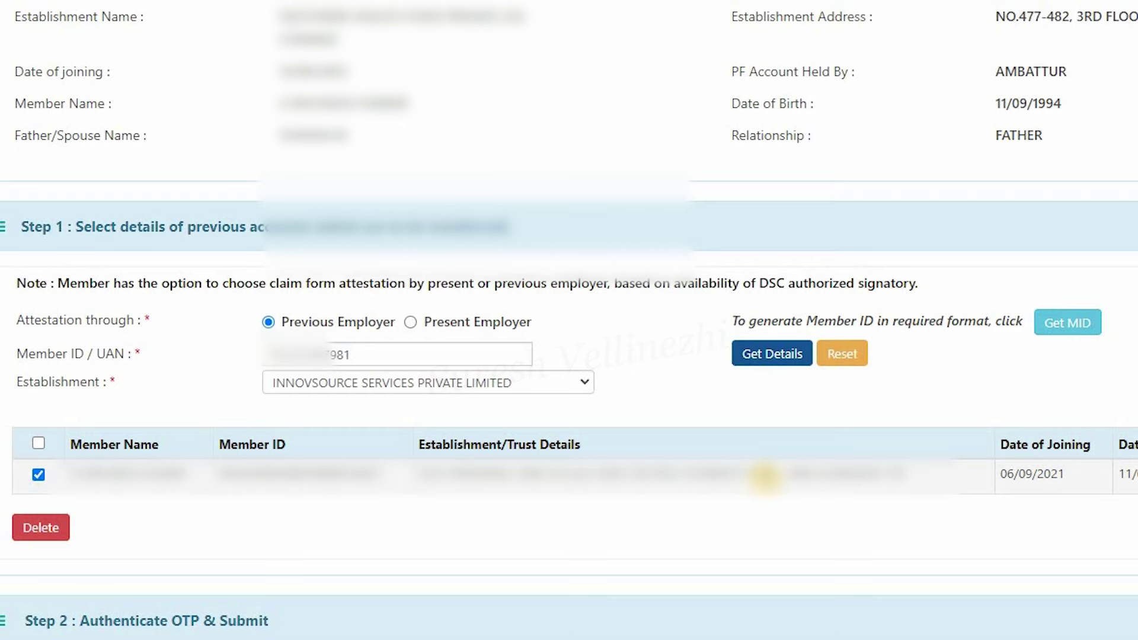
scroll(89, 460, "down", 5)
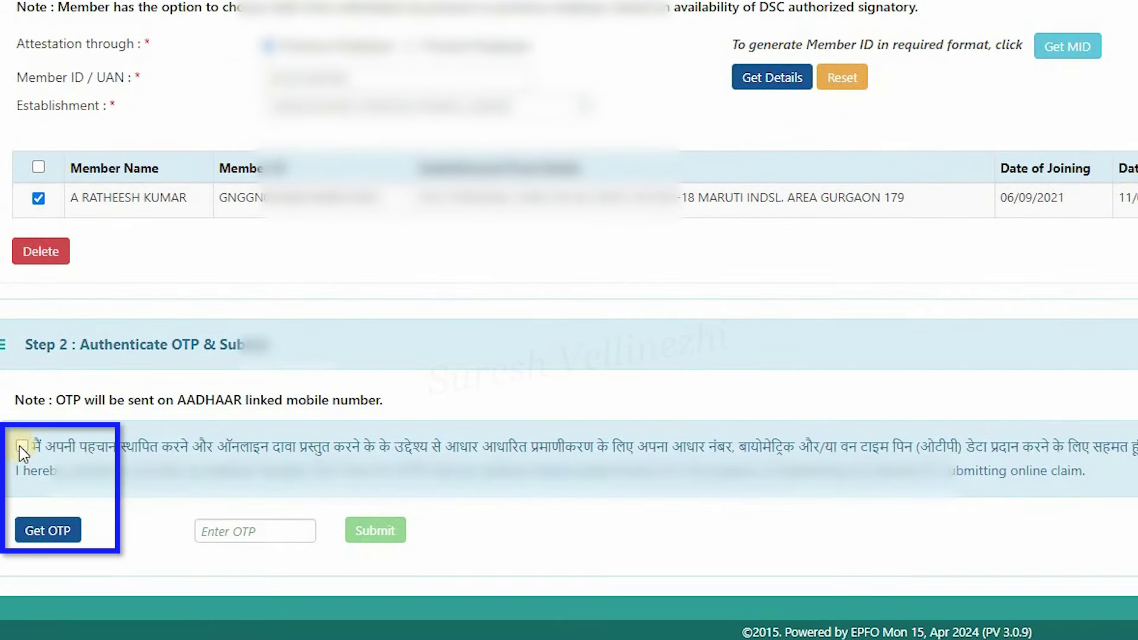
left_click(21, 446)
left_click(220, 530)
left_click(52, 531)
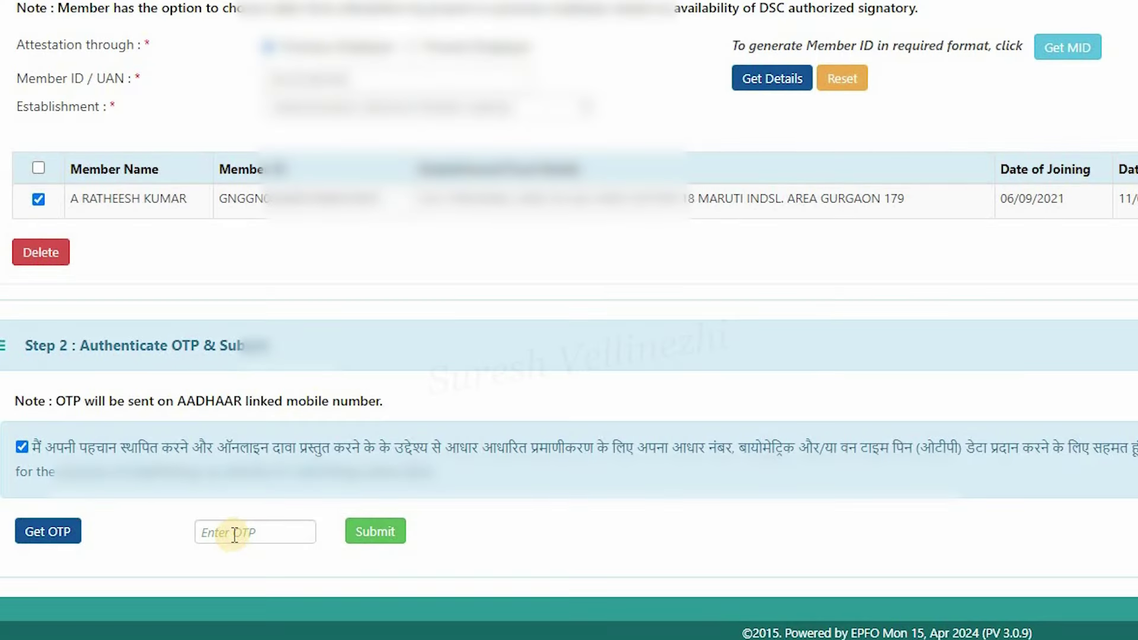
Enter the OTP received on the Aadhaar-linked mobile and submit the transfer claim.
left_click(234, 535)
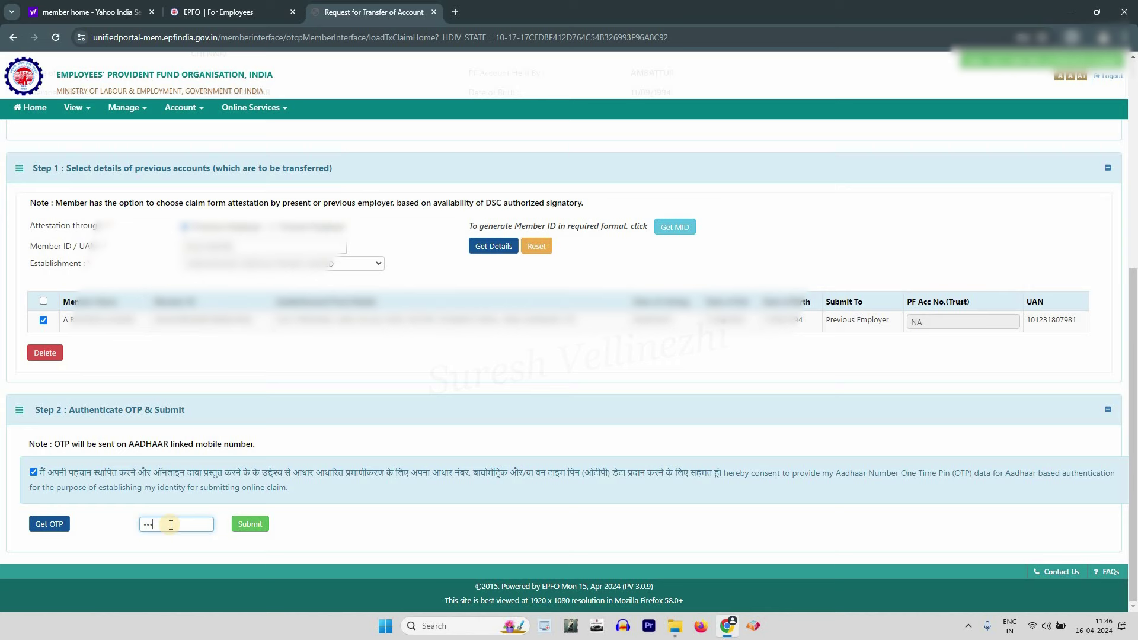
type("••")
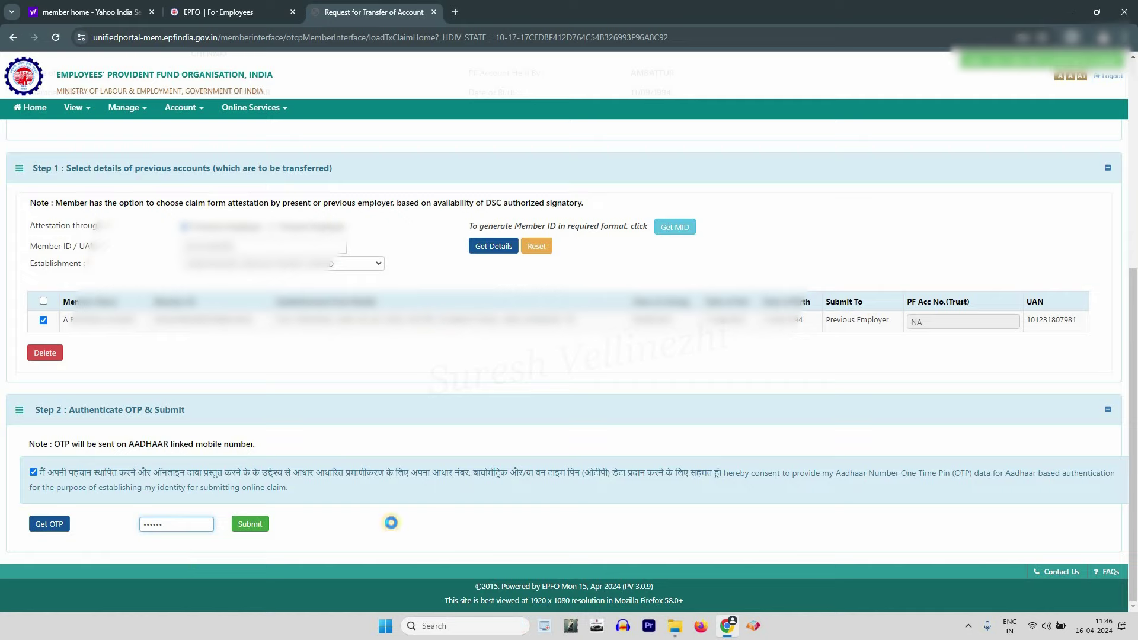
key("Tab")
key("Return")
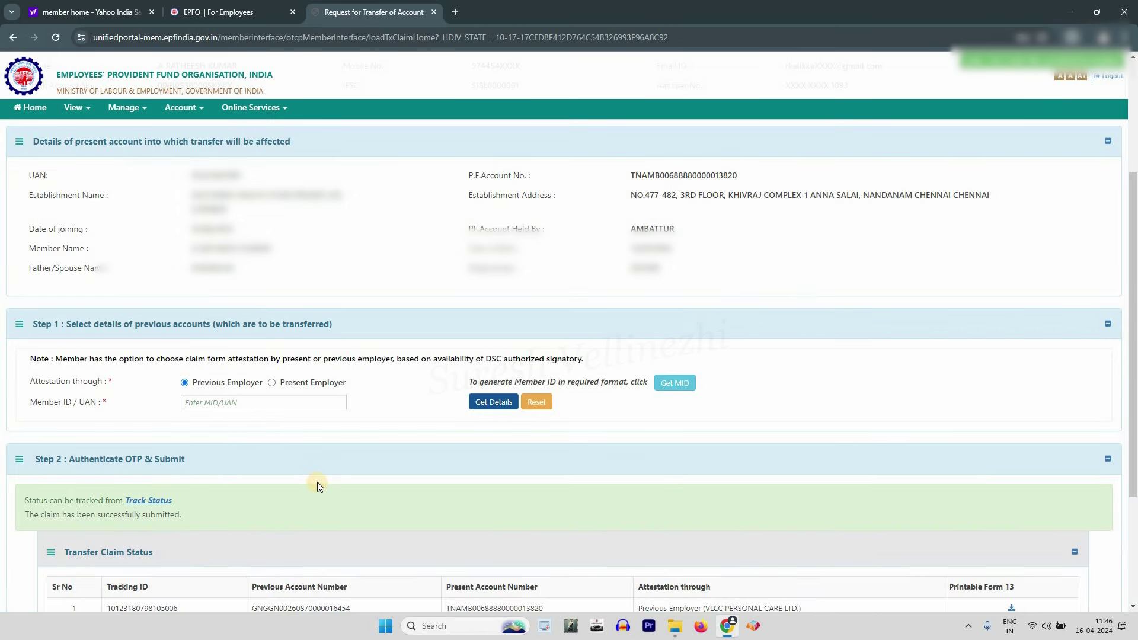
Open the printable Form 13 of the submitted transfer claim and examine its personal and previous PF account details.
scroll(318, 482, "down", 2)
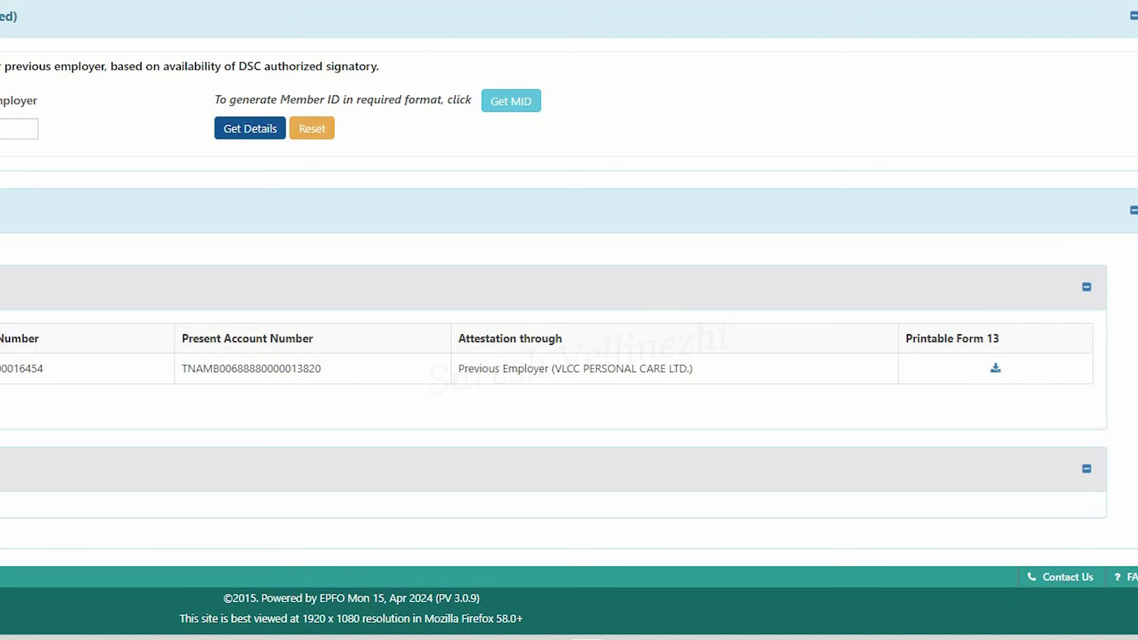
left_click(993, 372)
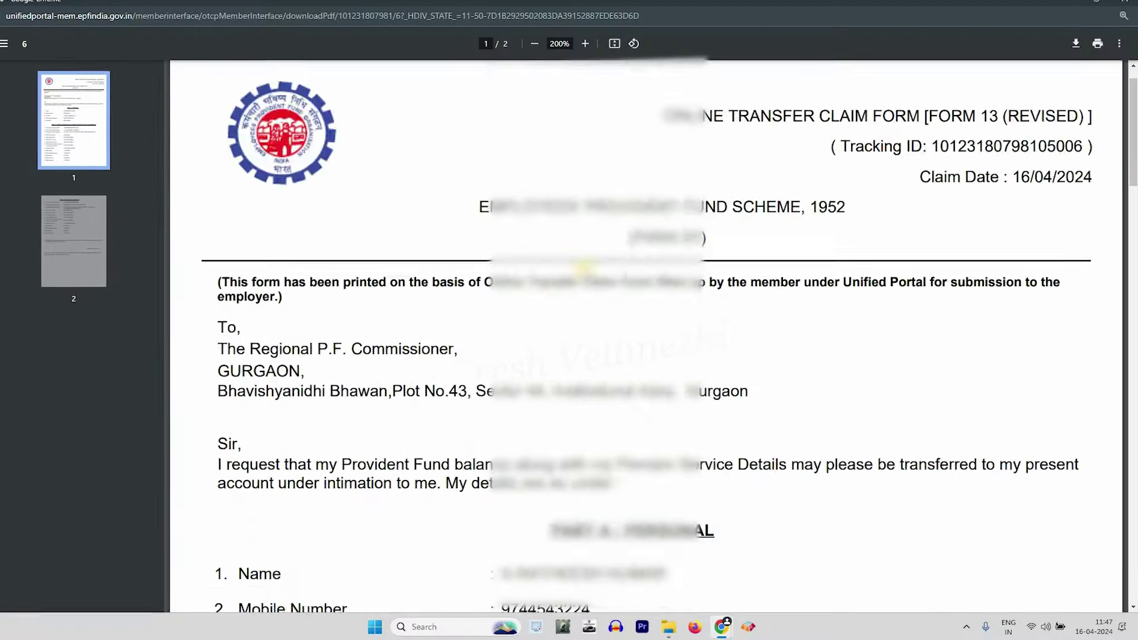
scroll(652, 338, "down", 4)
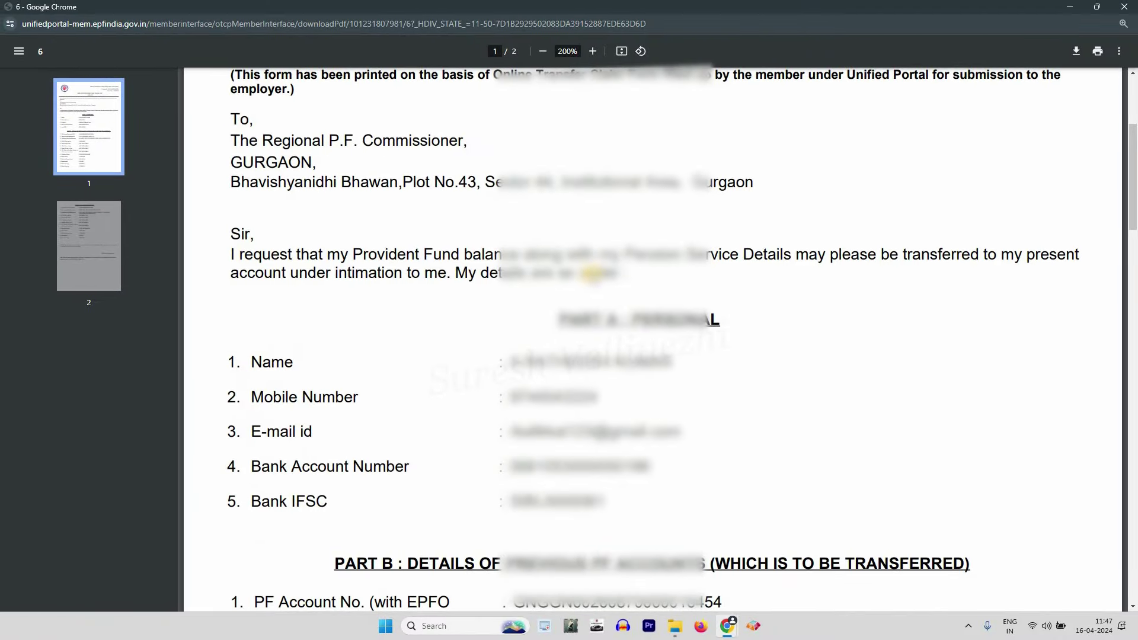
scroll(593, 274, "down", 3)
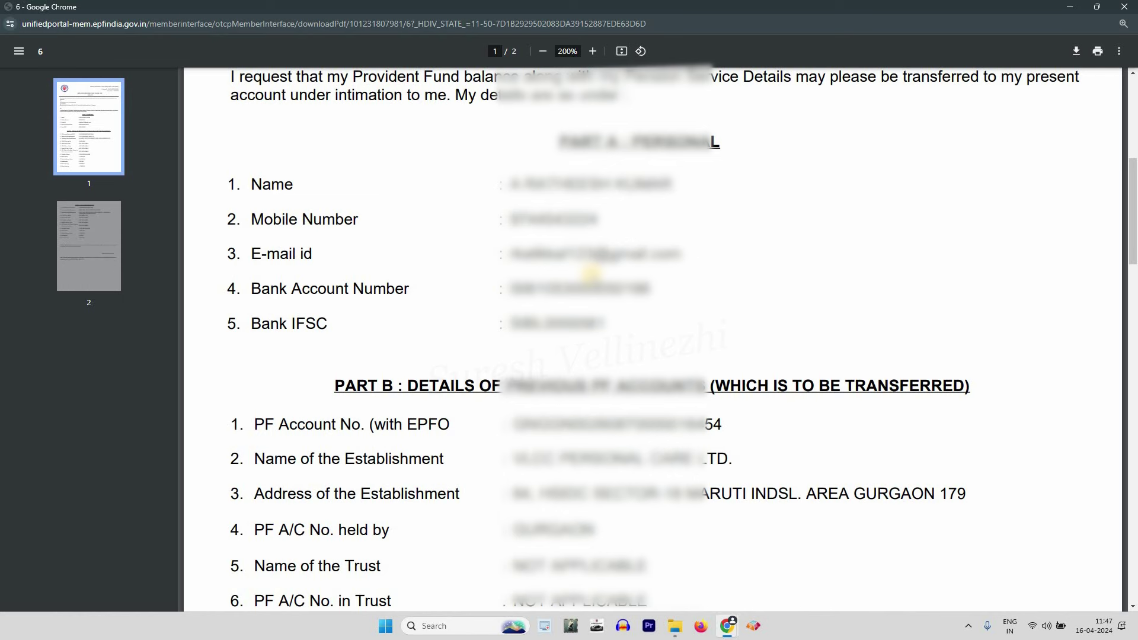
scroll(591, 273, "down", 1)
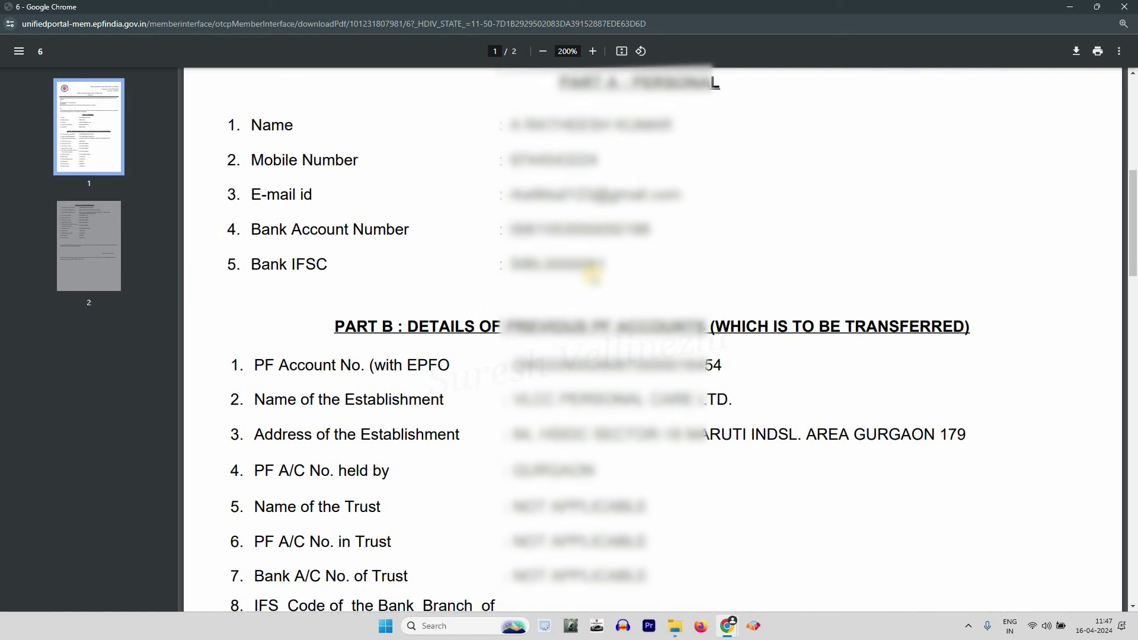
scroll(591, 273, "down", 1)
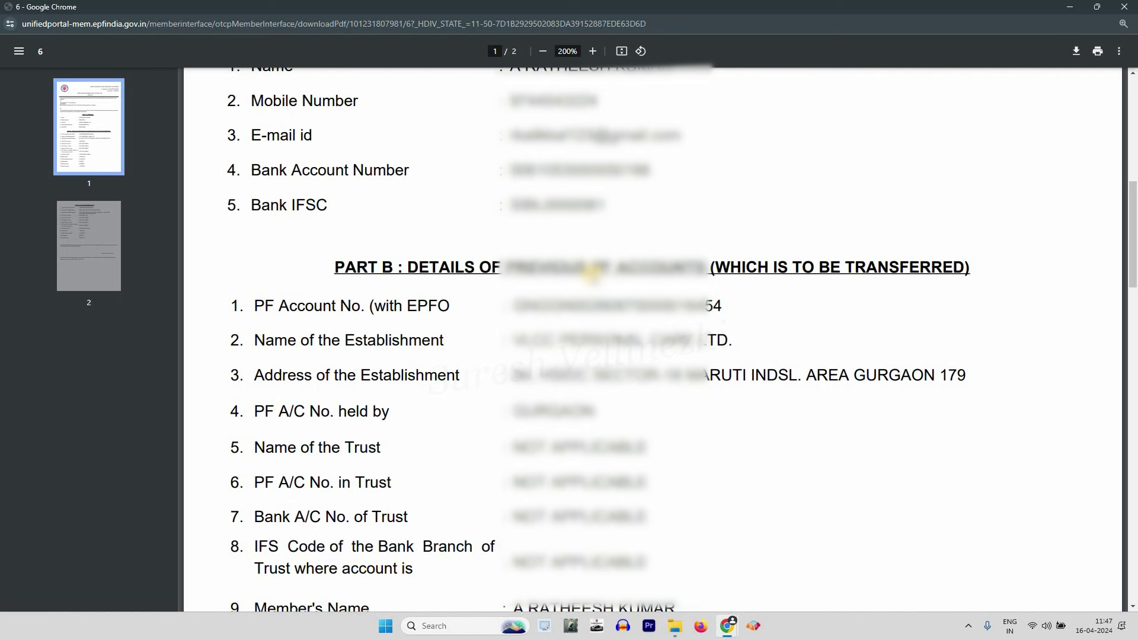
scroll(591, 272, "down", 4)
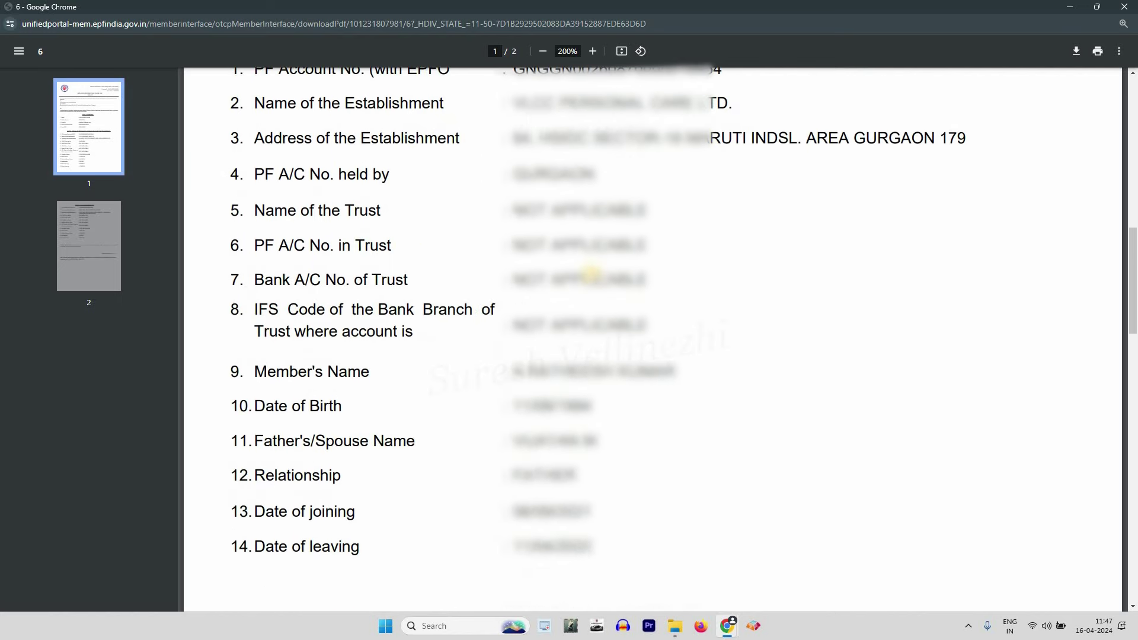
Examine Form 13's present PF account details, the member signature area and the note about printing and submitting the form.
scroll(591, 274, "down", 6)
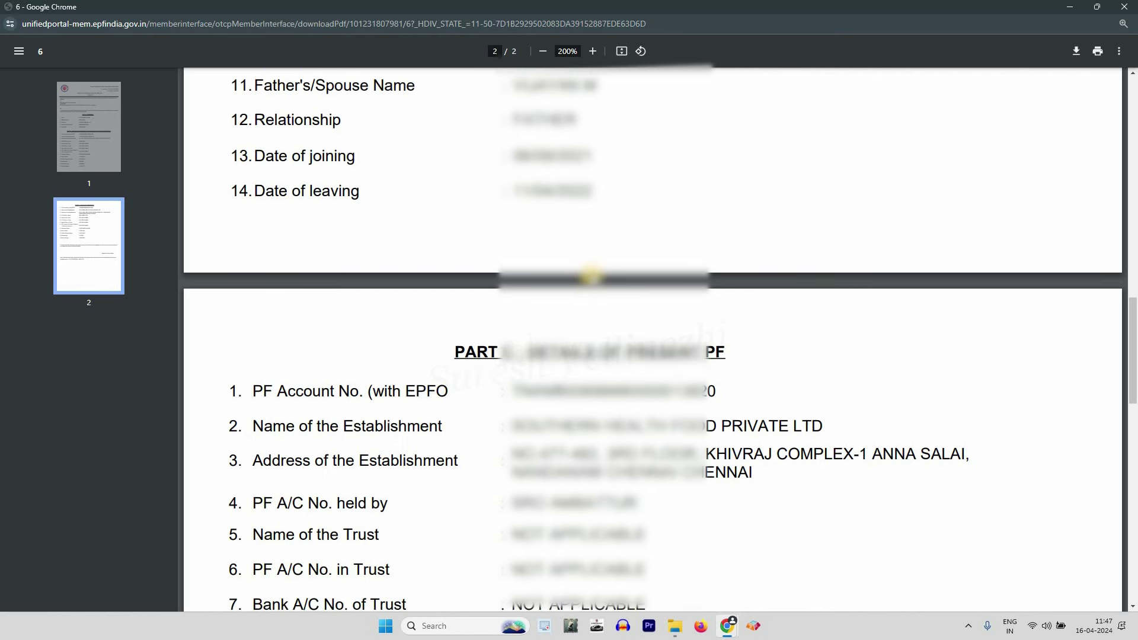
scroll(591, 276, "down", 8)
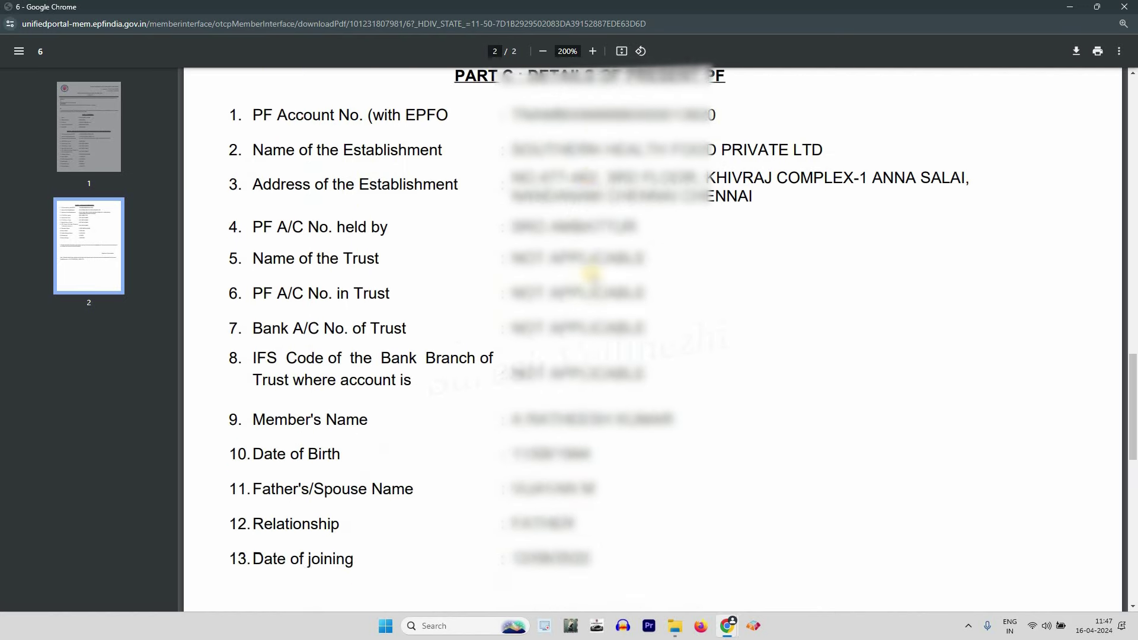
scroll(591, 276, "down", 4)
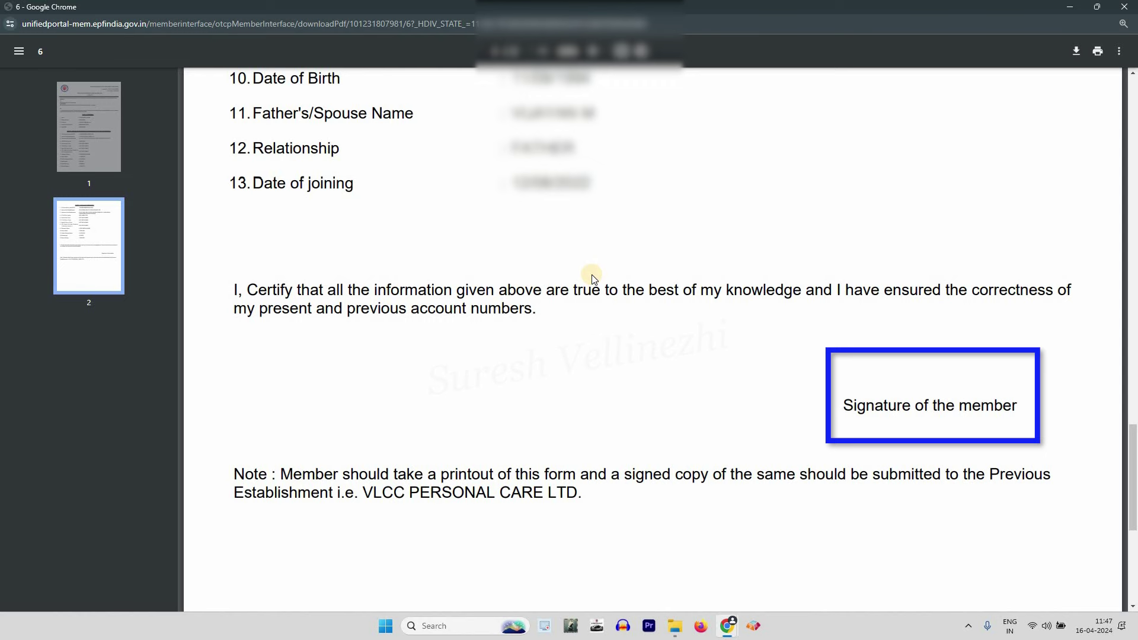
scroll(355, 299, "down", 3)
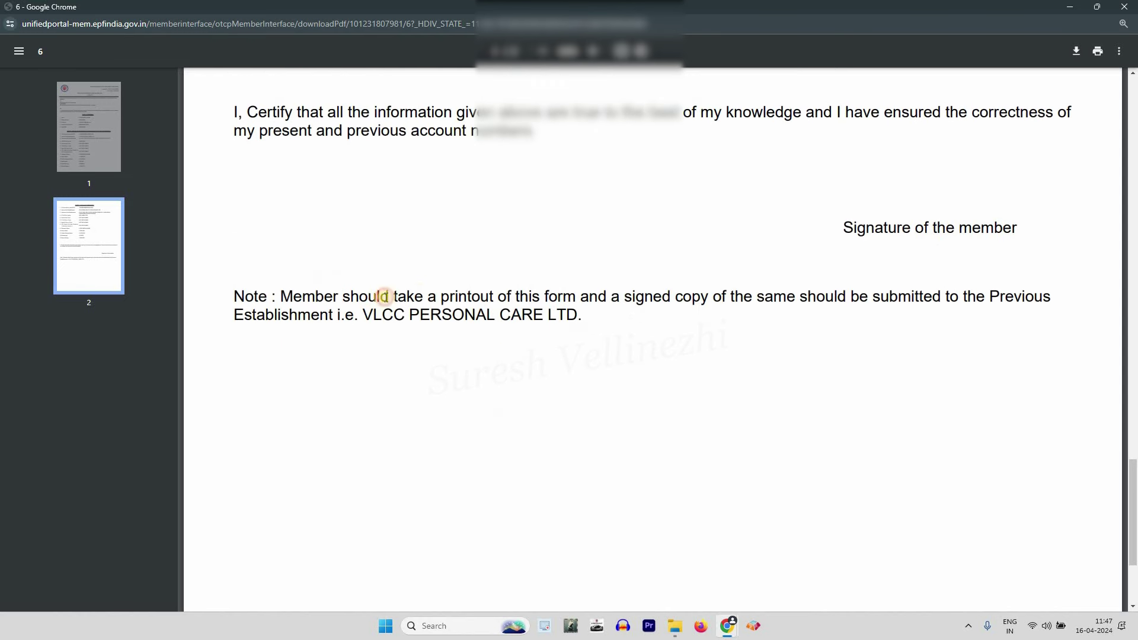
left_click_drag(352, 296, 997, 295)
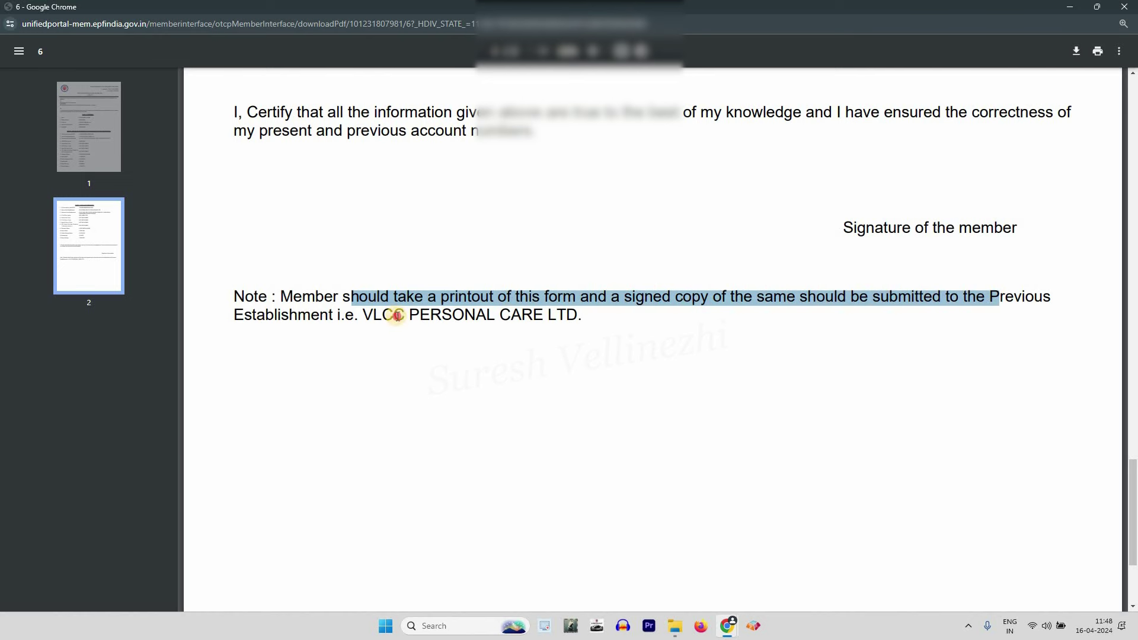
left_click_drag(266, 315, 405, 315)
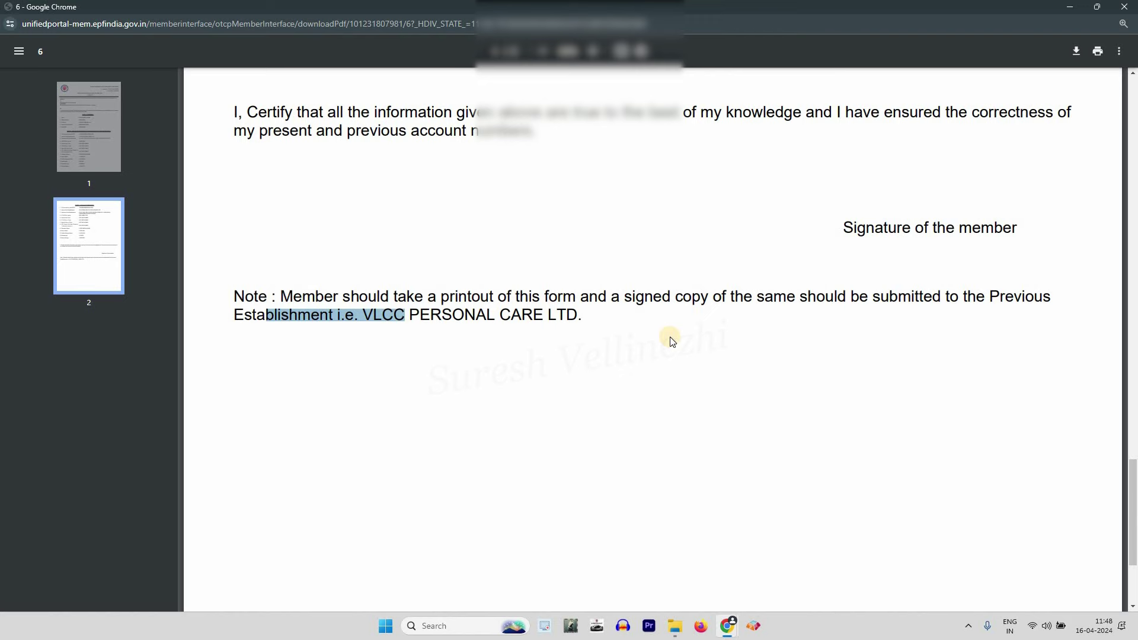
scroll(672, 340, "down", 2)
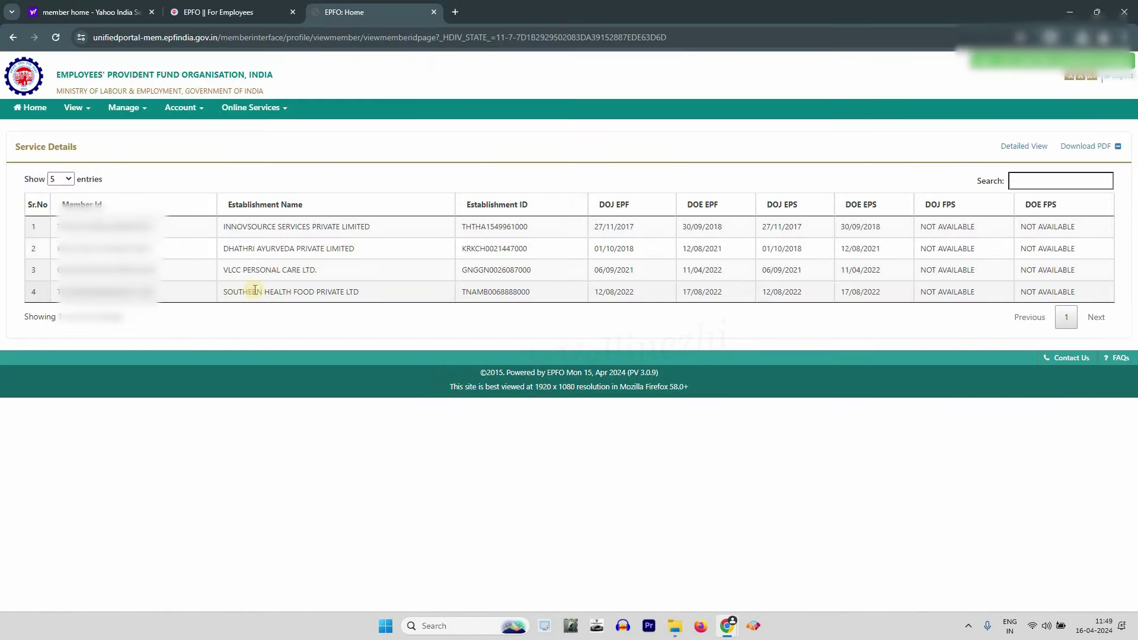
Open the claim status tracking page in the online services and examine the Transfer Claim Status list.
left_click(259, 109)
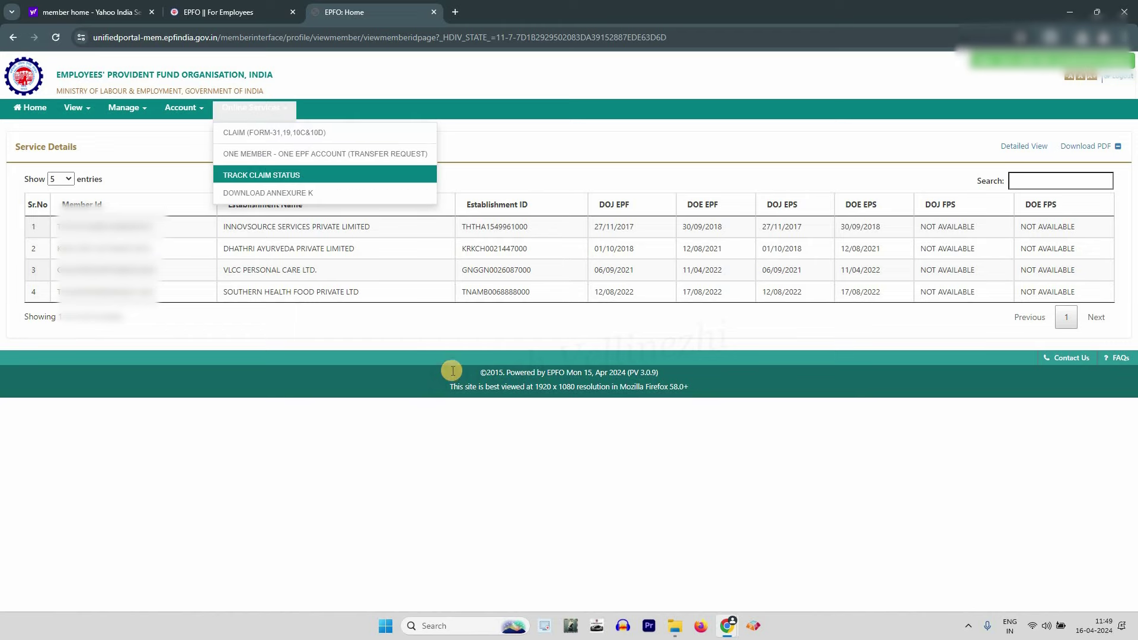
left_click(266, 172)
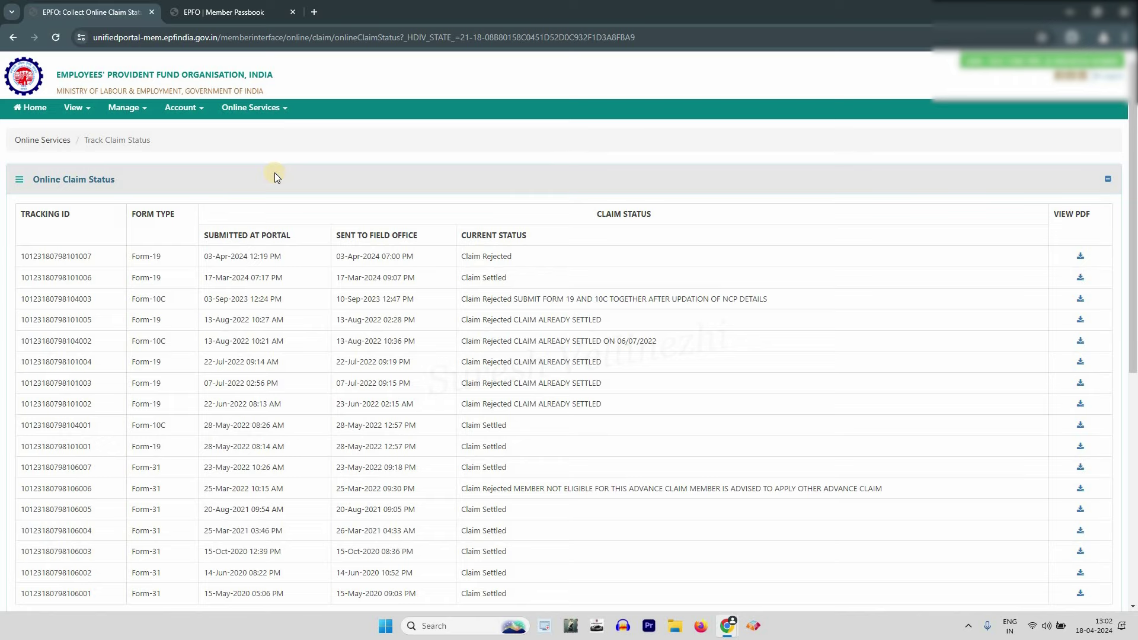
scroll(306, 287, "down", 7)
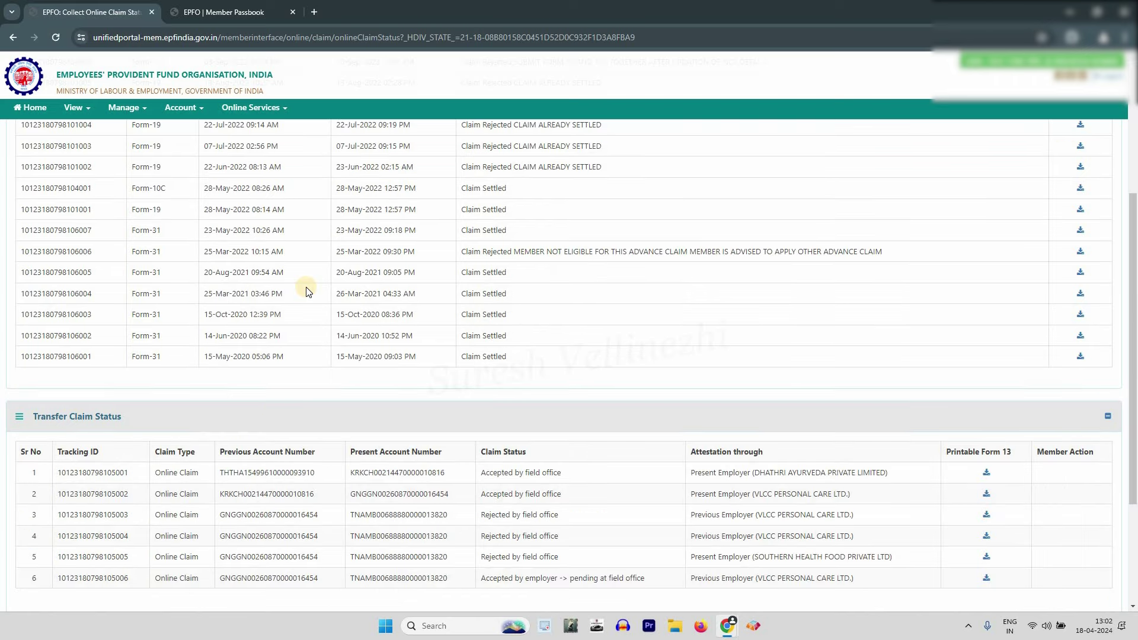